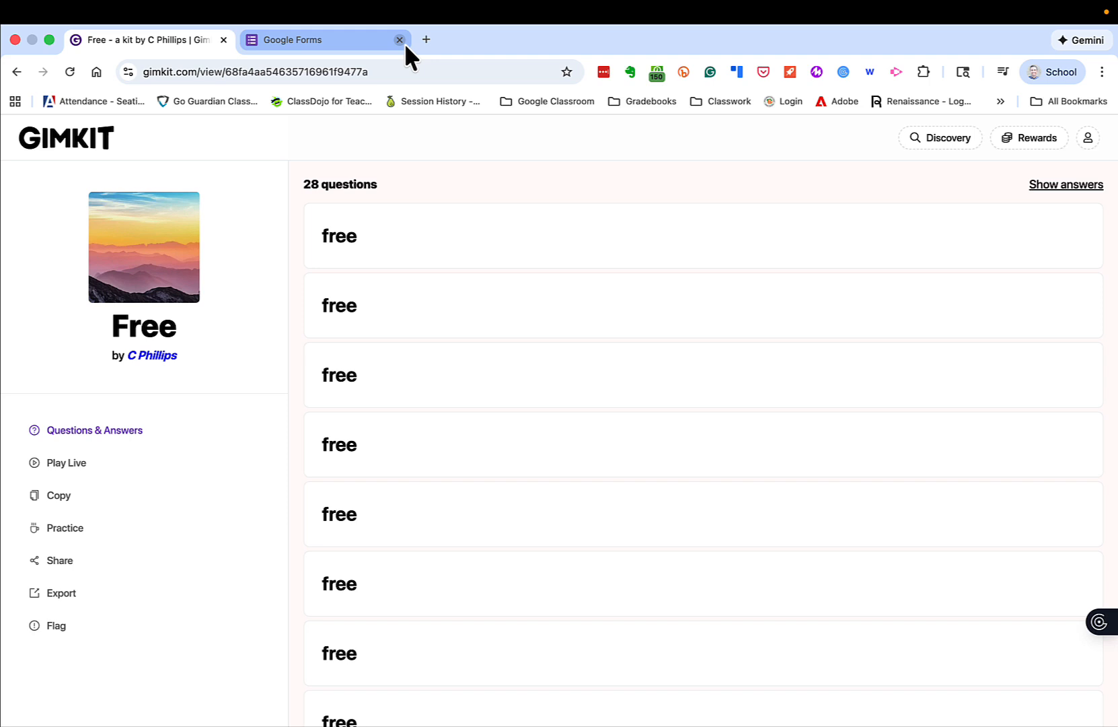
- Search the web for "go formative" in a new browser tab
{"action": "left_click", "coordinate": [345, 39]}
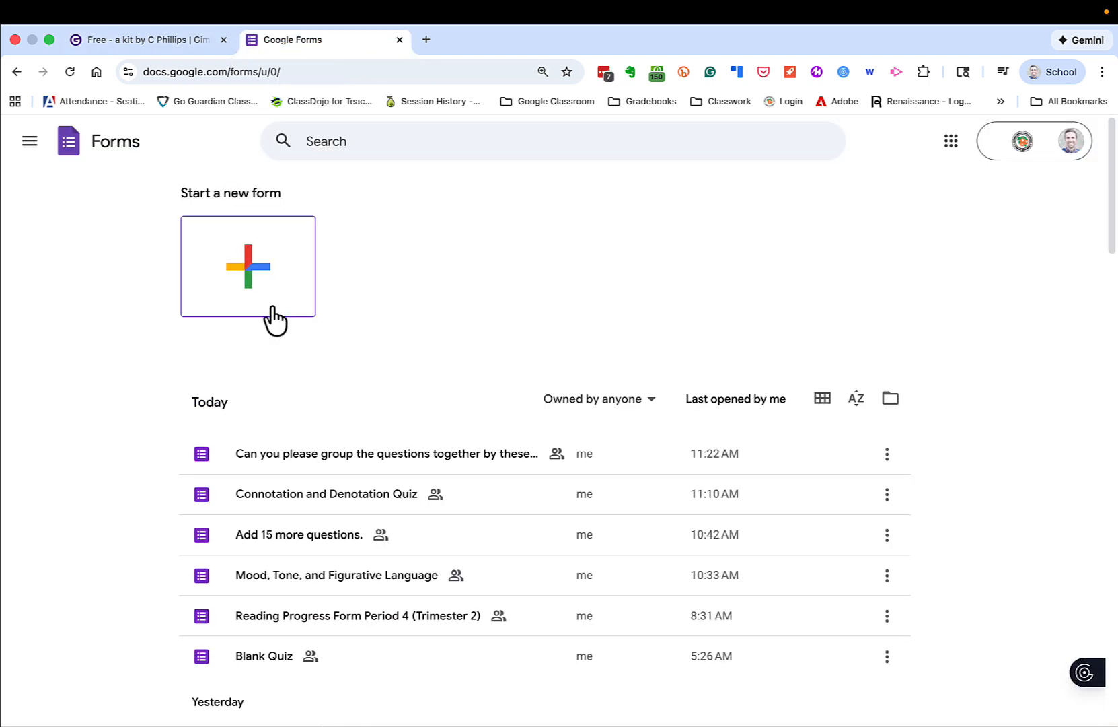
{"action": "left_click", "coordinate": [425, 43]}
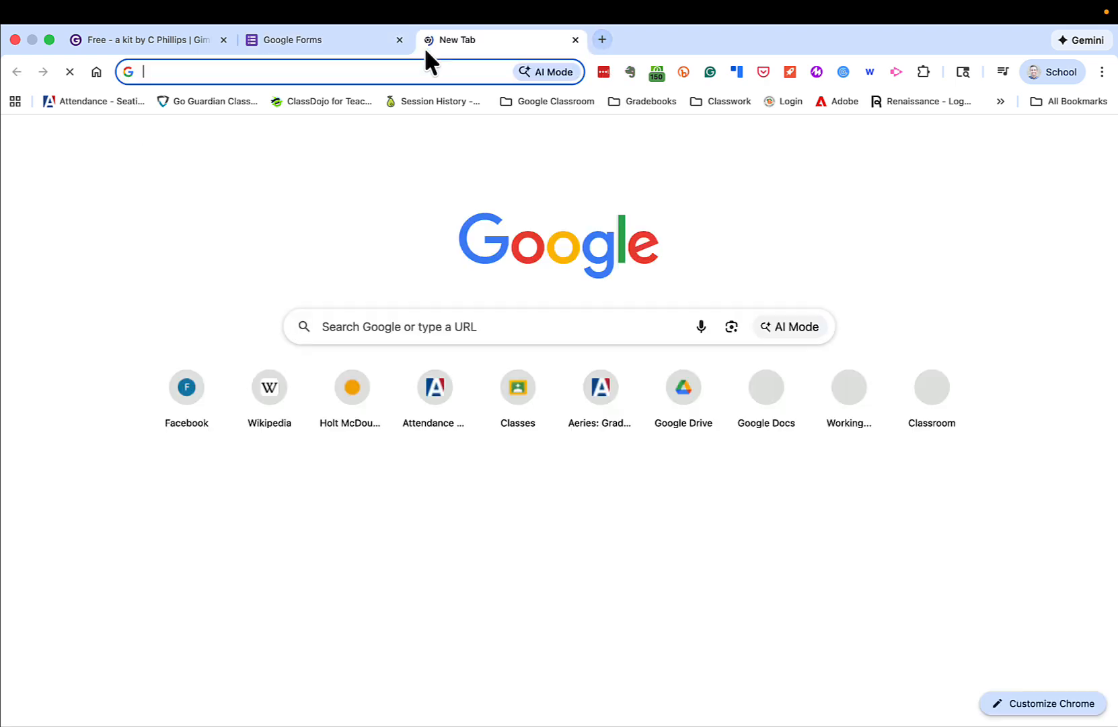
{"action": "left_click", "coordinate": [358, 46]}
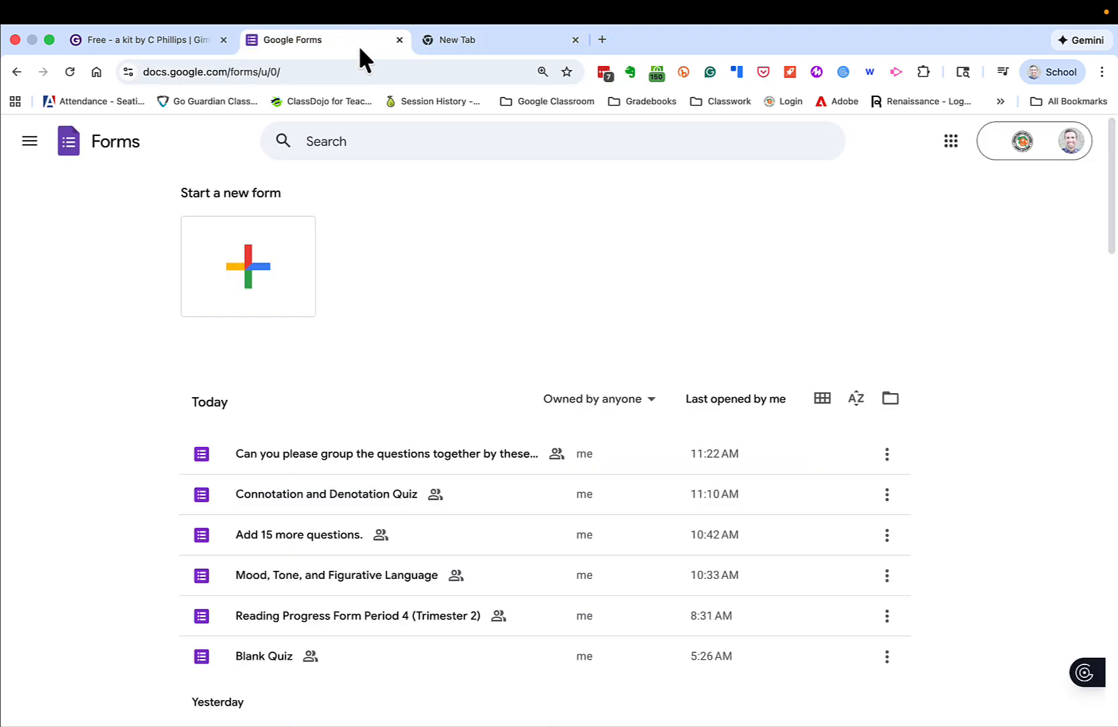
{"action": "left_click", "coordinate": [461, 42]}
{"action": "type", "text": "gof"}
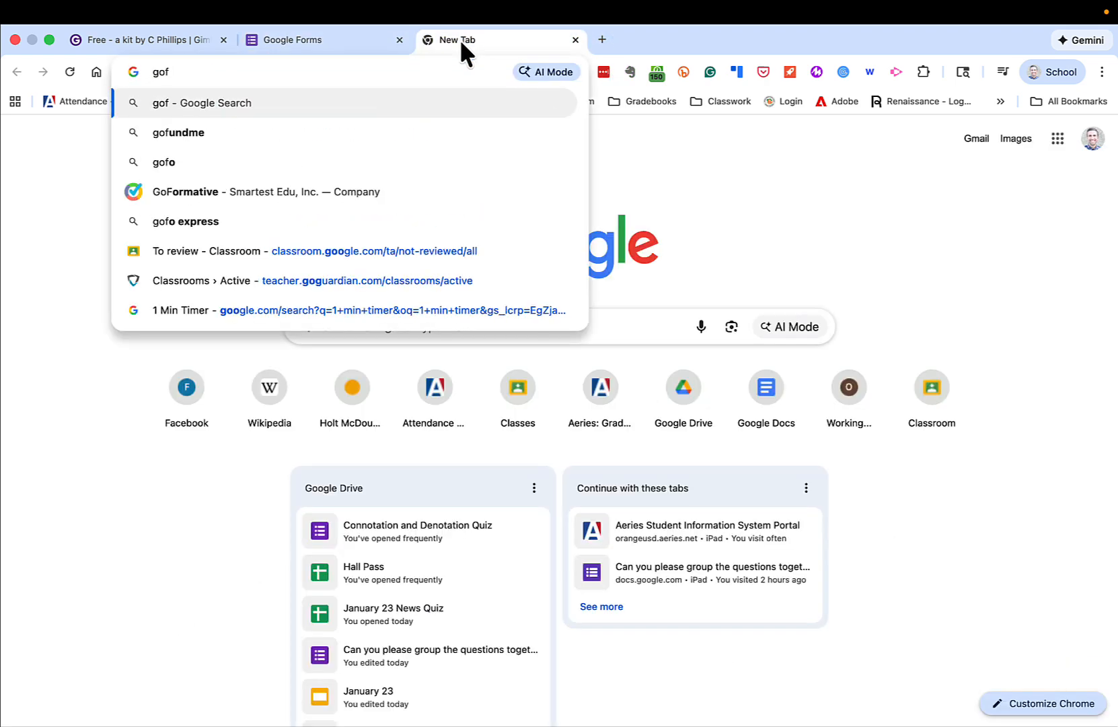
{"action": "key", "text": "BackSpace"}
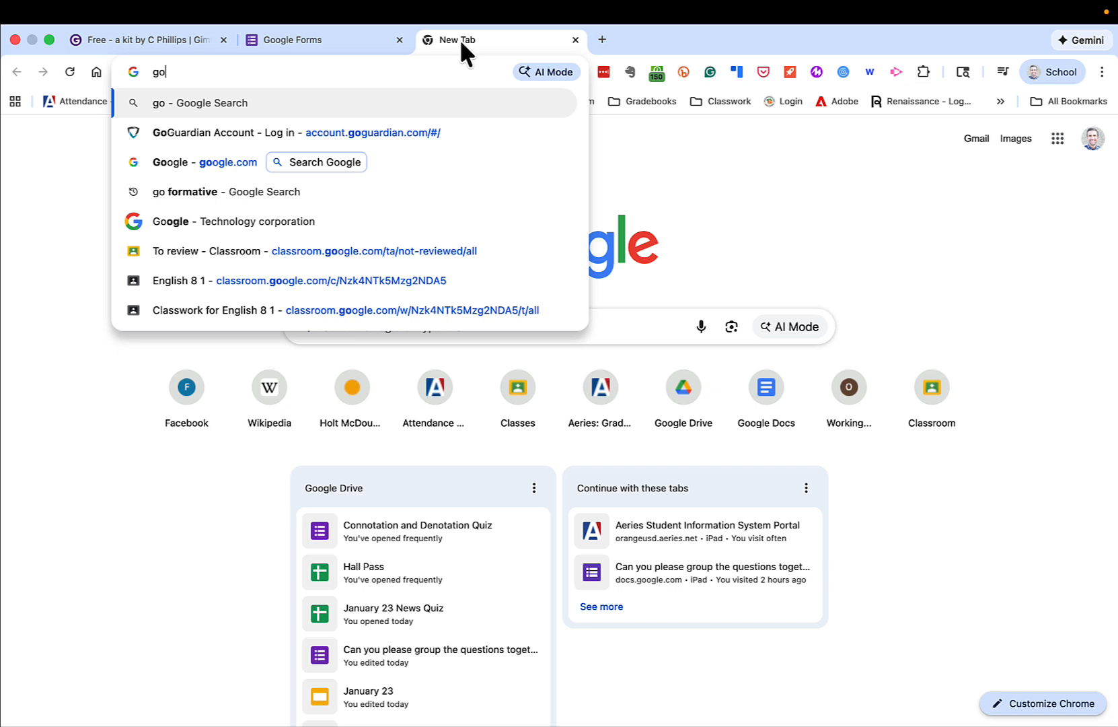
{"action": "key", "text": "Down"}
{"action": "key", "text": "Down"}
{"action": "key", "text": "Down"}
{"action": "key", "text": "Return"}
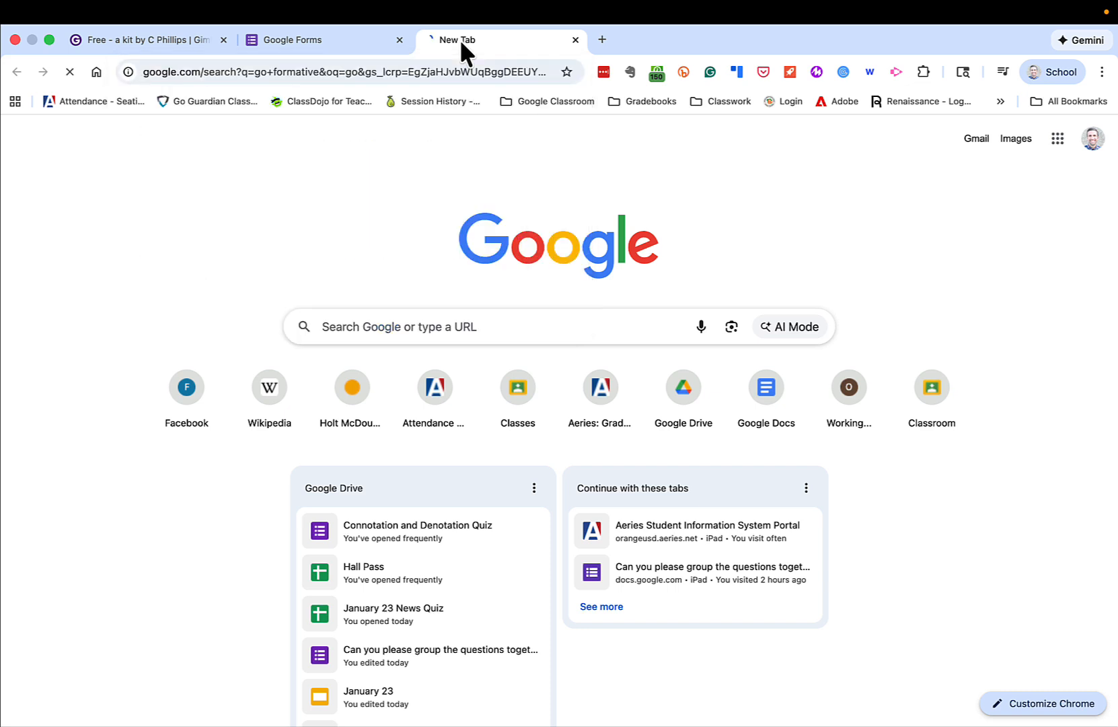
- Open the Formative app search result in its own tab and close the search results and Google Forms tabs
{"action": "left_click_drag", "start_coordinate": [457, 39], "coordinate": [350, 39]}
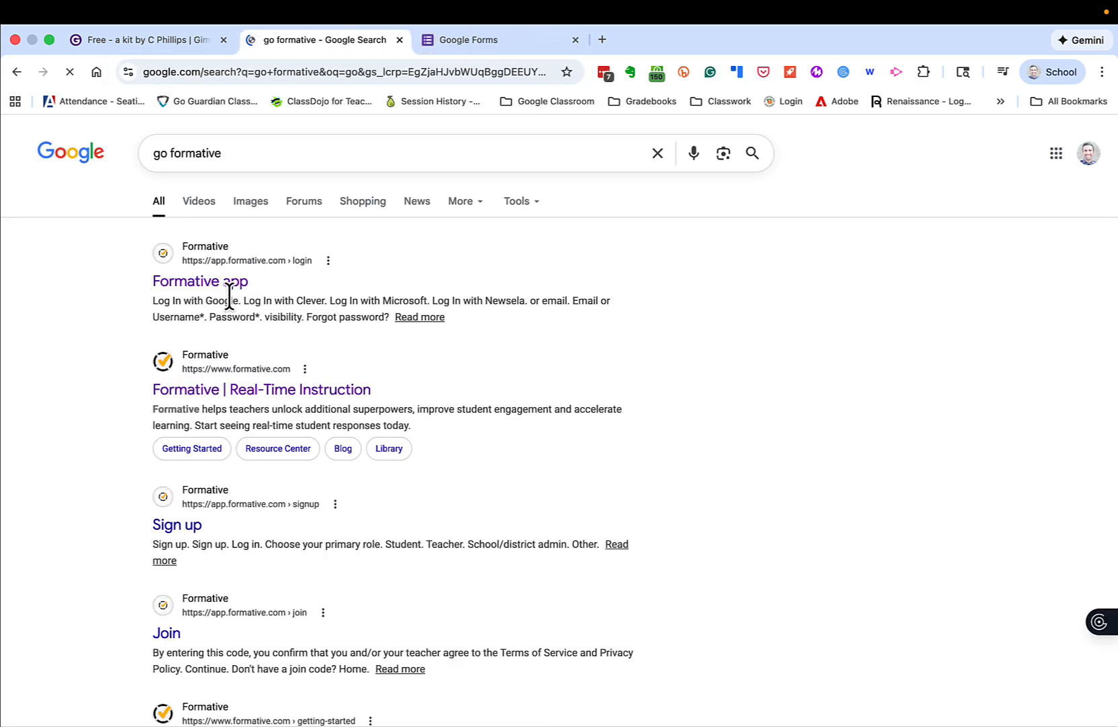
{"action": "left_click", "coordinate": [228, 286]}
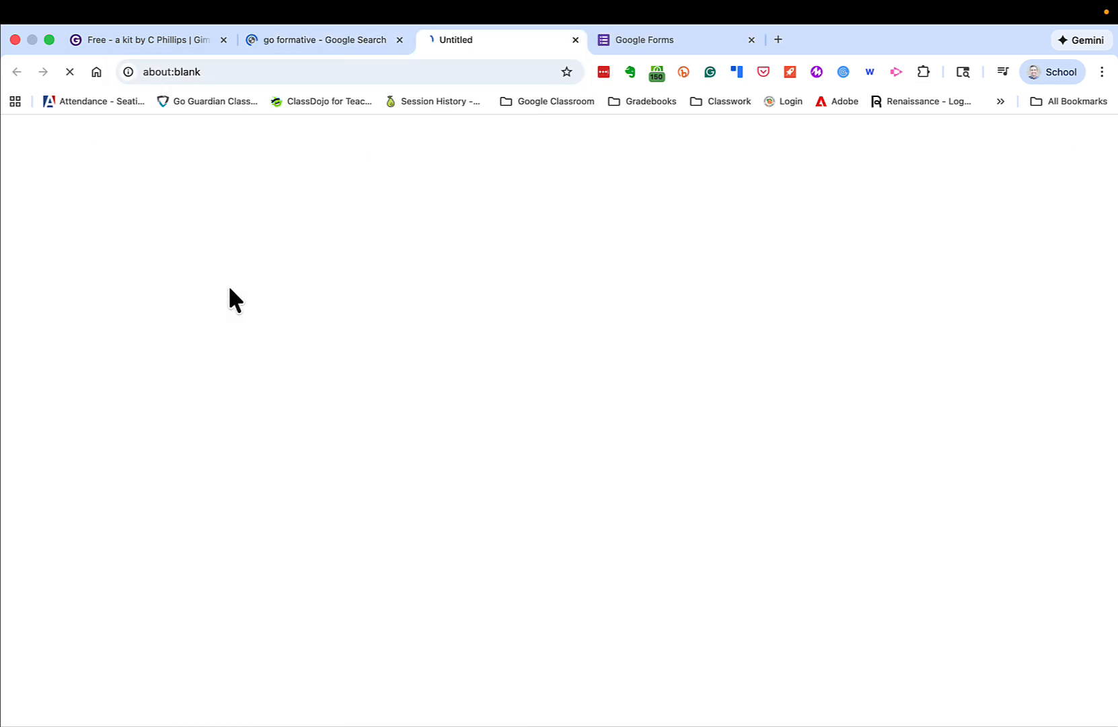
{"action": "left_click", "coordinate": [399, 39]}
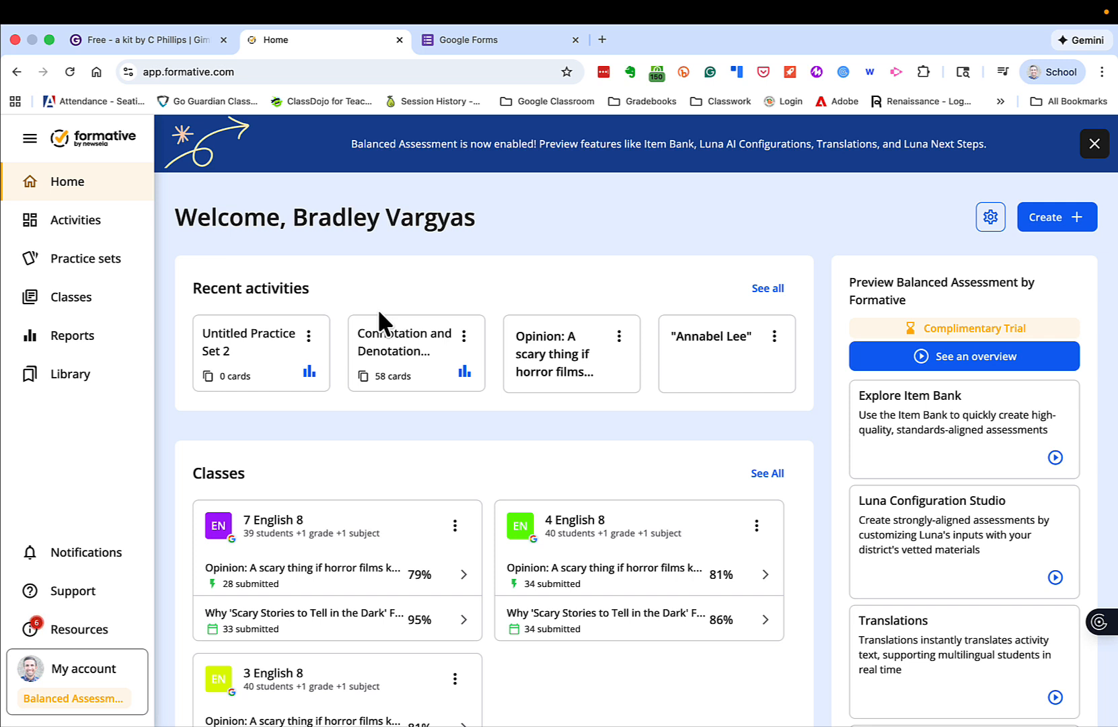
{"action": "left_click", "coordinate": [575, 40]}
- Create a new Formative practice set using Generate with Luna and start its topic prompt
{"action": "left_click", "coordinate": [104, 275]}
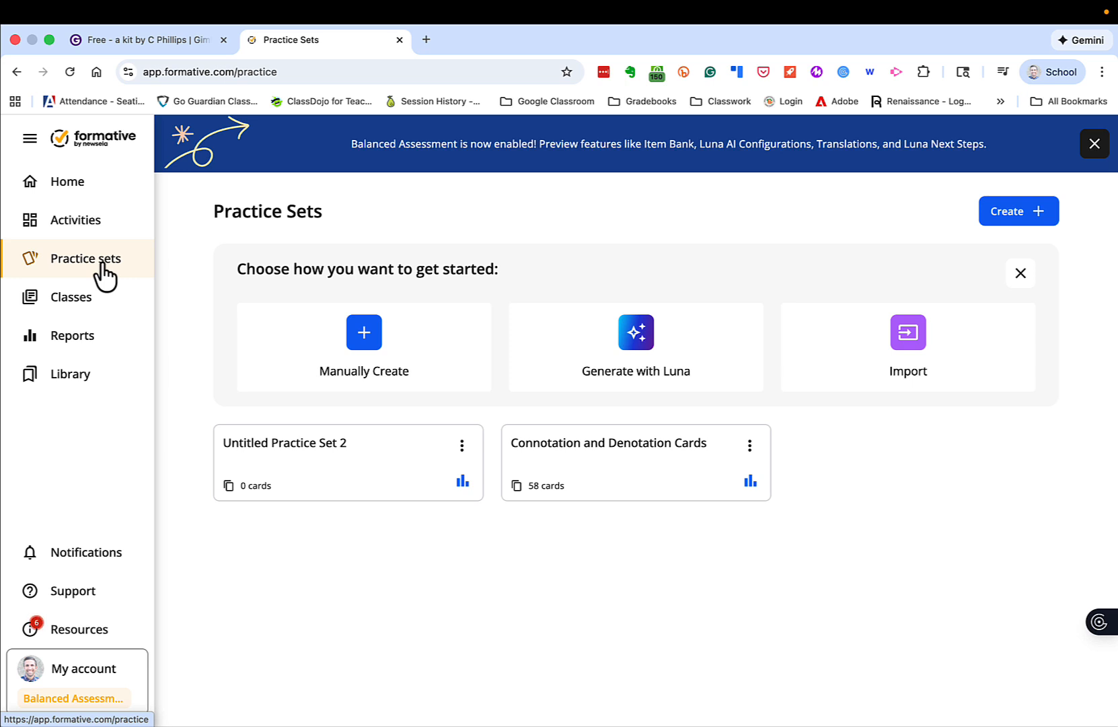
{"action": "left_click", "coordinate": [621, 338]}
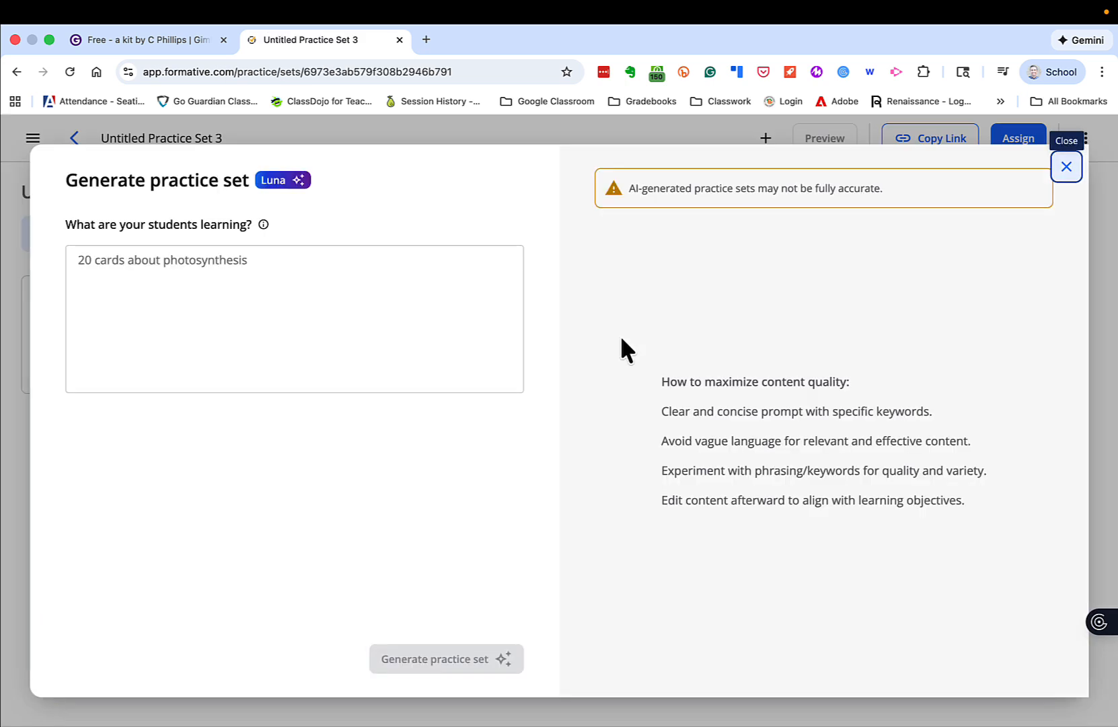
{"action": "left_click", "coordinate": [389, 283]}
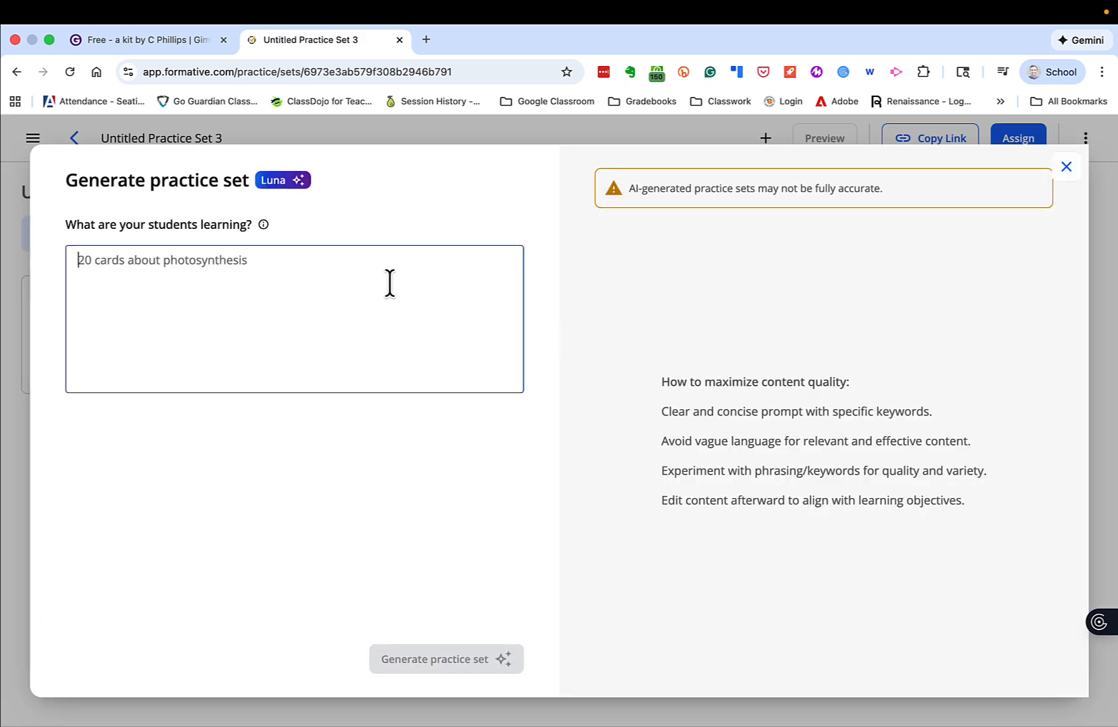
- Generate a practice set with Luna from the prompt "20 cards about the first continental congress"
{"action": "type", "text": "20 c"}
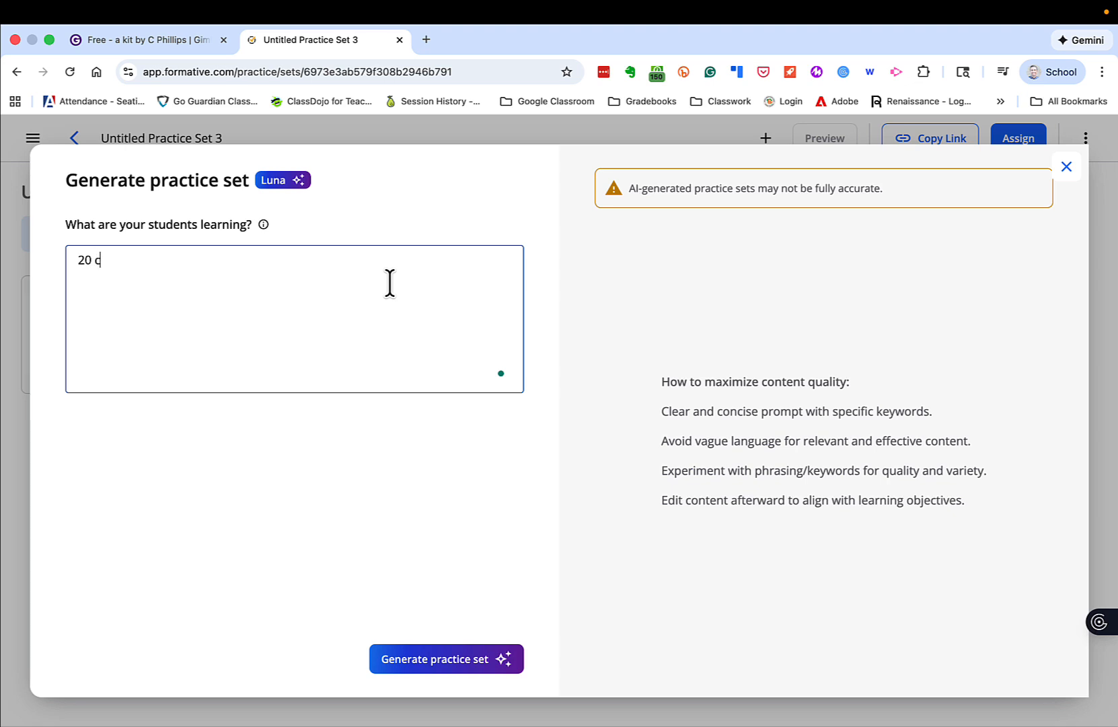
{"action": "type", "text": "ards about the first co"}
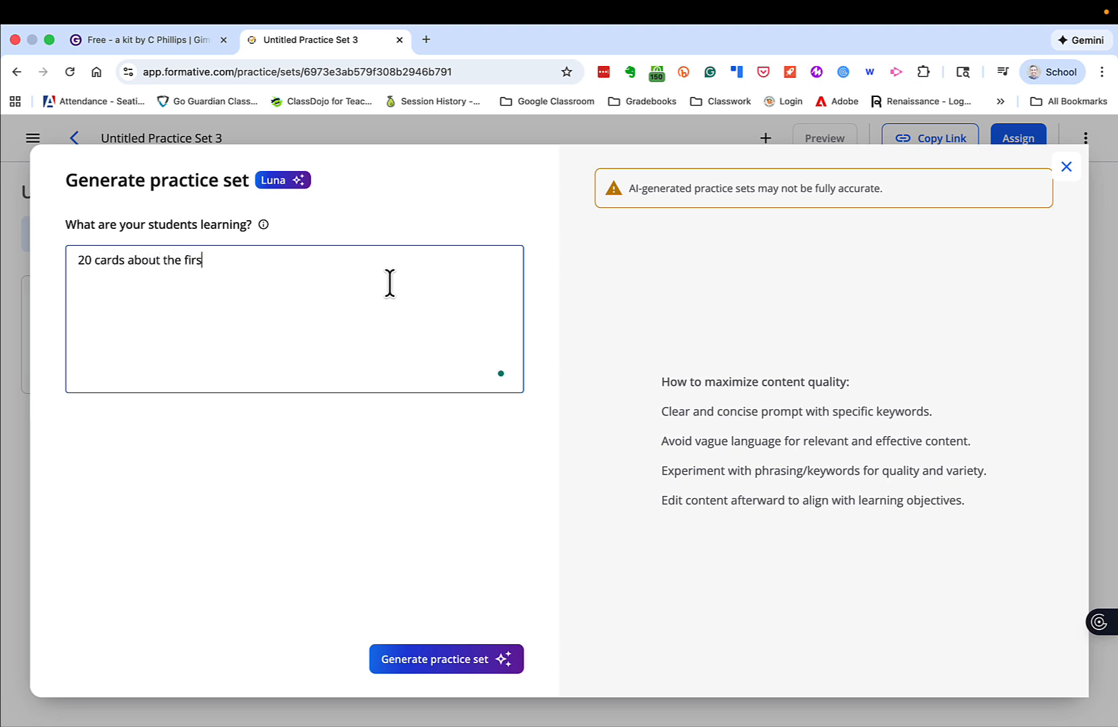
{"action": "key", "text": "BackSpace"}
{"action": "key", "text": "BackSpace"}
{"action": "type", "text": "conts"}
{"action": "key", "text": "BackSpace"}
{"action": "type", "text": "u"}
{"action": "key", "text": "BackSpace"}
{"action": "type", "text": "inental congress"}
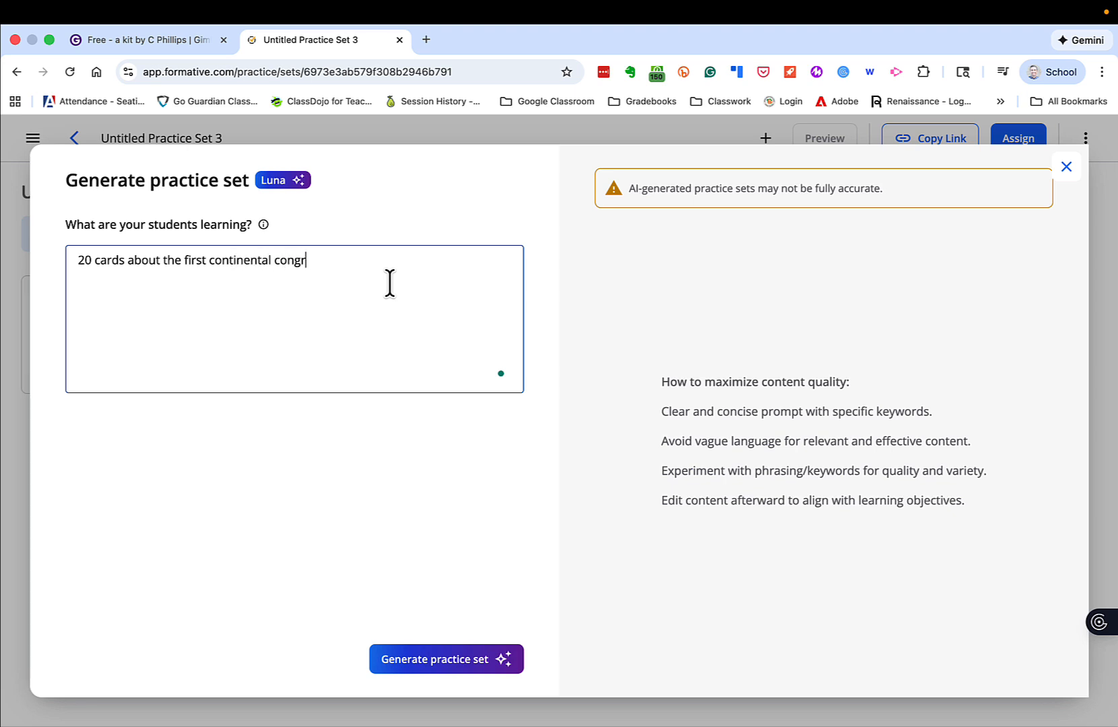
{"action": "key", "text": "Return"}
{"action": "left_click", "coordinate": [472, 652]}
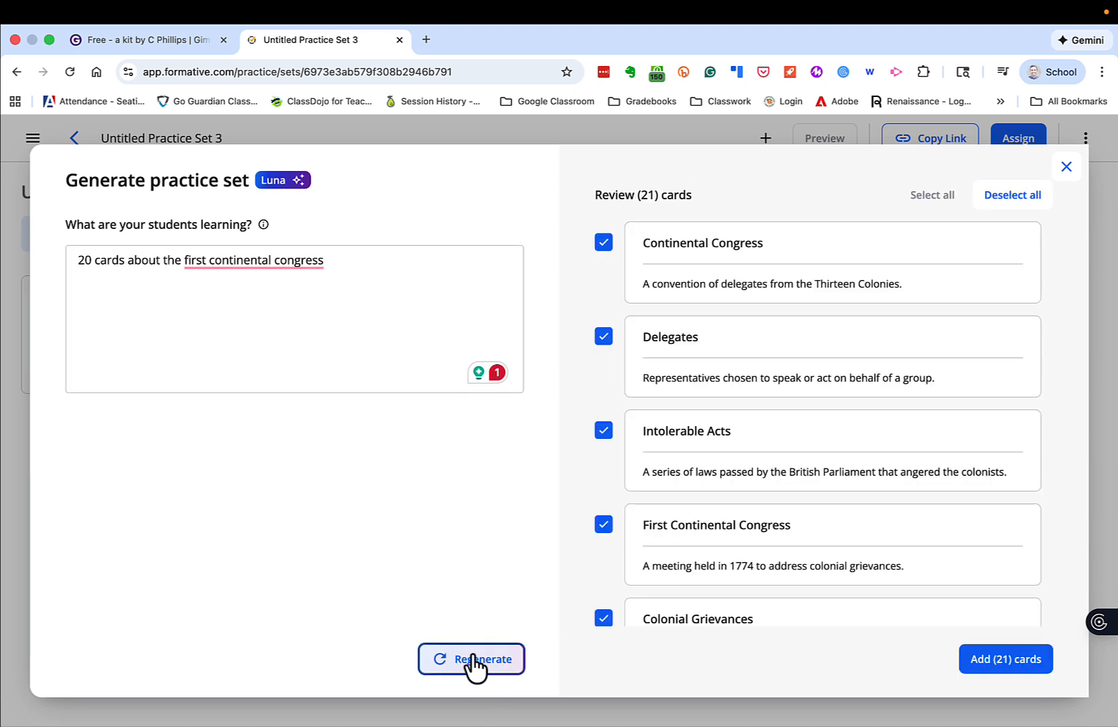
- Review the generated Continental Congress cards and close the generator without adding them
{"action": "scroll", "coordinate": [739, 559], "scroll_direction": "down", "scroll_amount": 6}
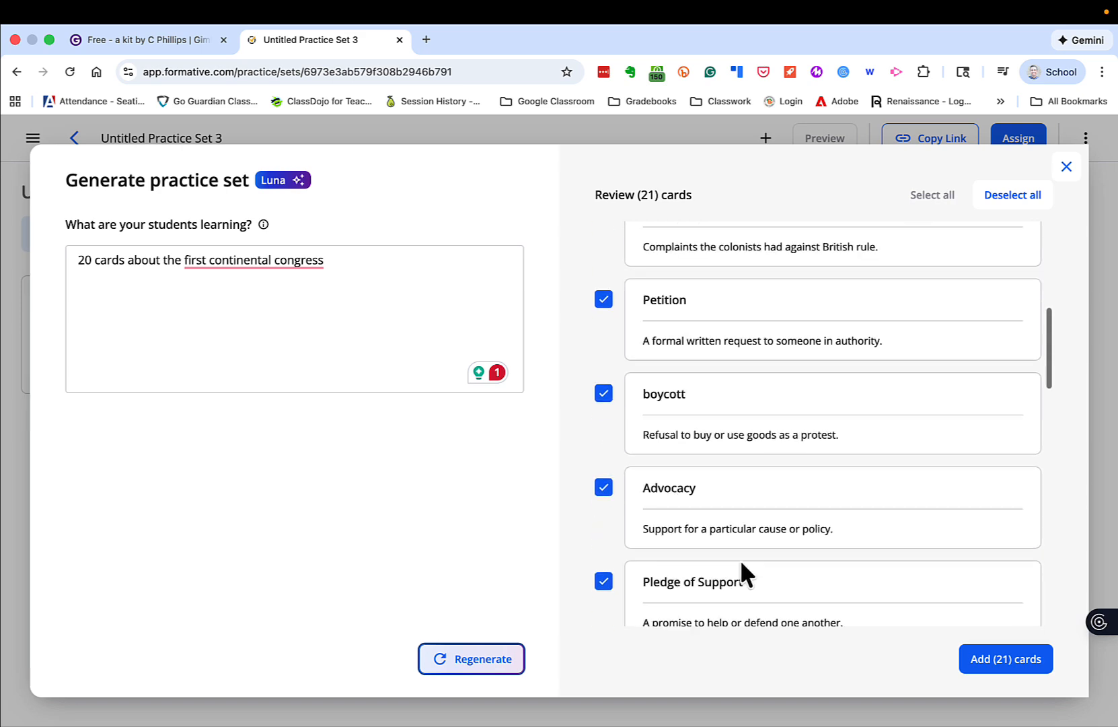
{"action": "scroll", "coordinate": [741, 562], "scroll_direction": "down", "scroll_amount": 5}
{"action": "scroll", "coordinate": [742, 562], "scroll_direction": "down", "scroll_amount": 5}
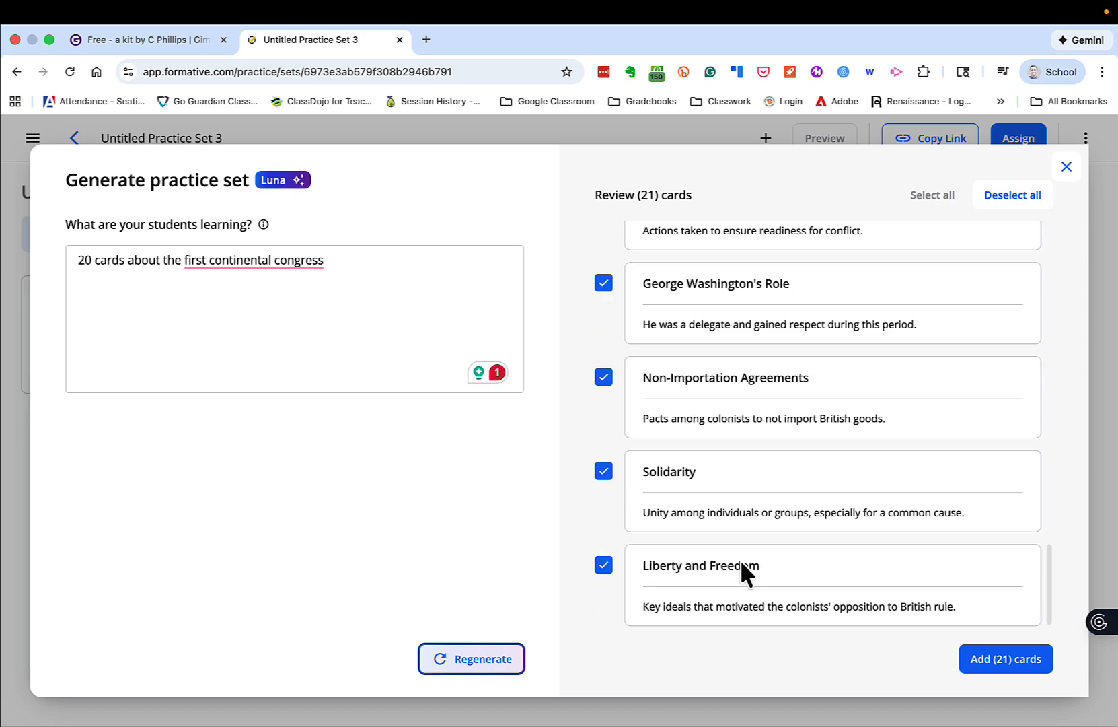
{"action": "left_click", "coordinate": [1066, 168]}
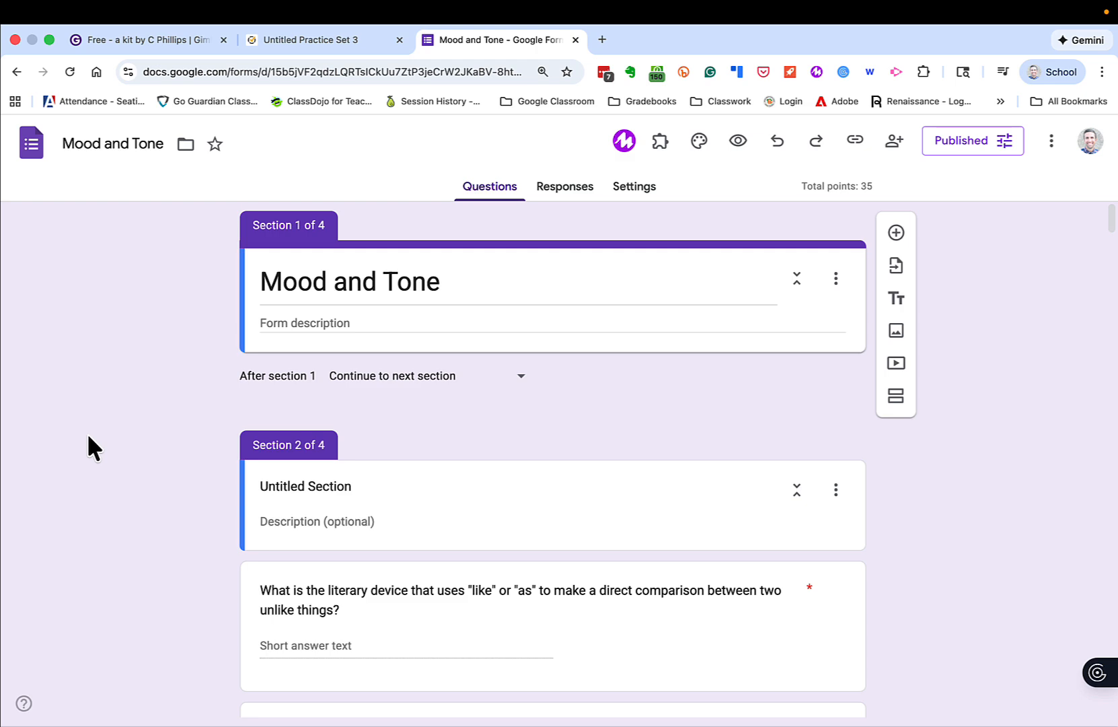
- Save all pages of the Mood and Tone form as a portrait PDF under the suggested file name
{"action": "key", "text": "super+p"}
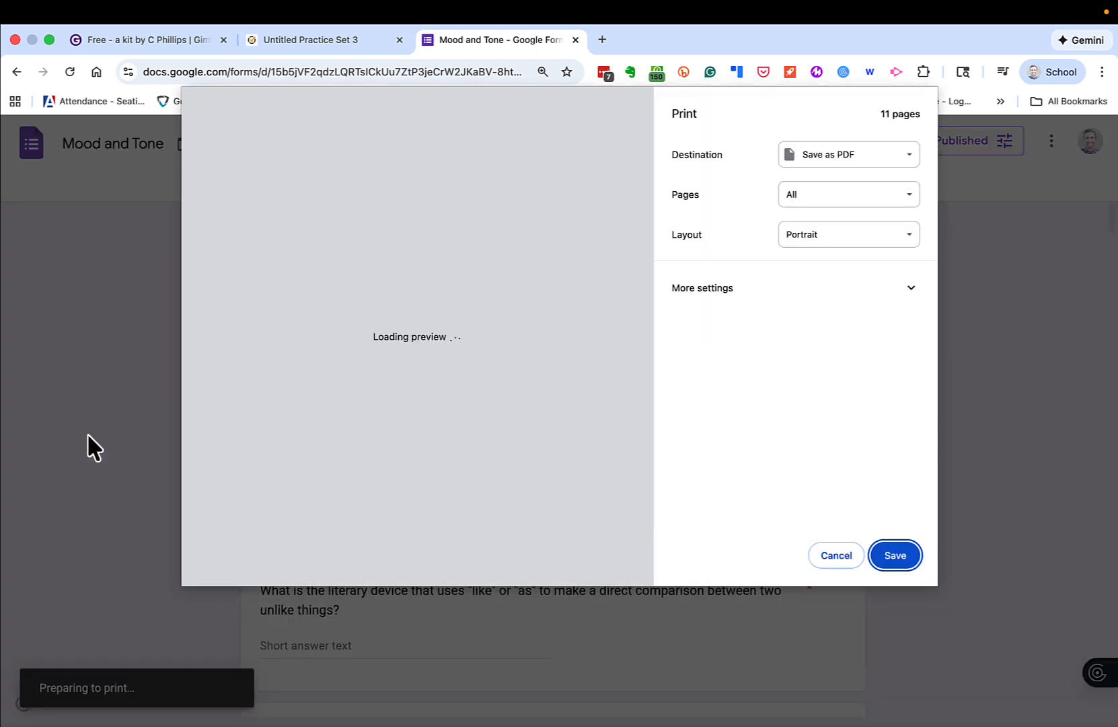
{"action": "key", "text": "Return"}
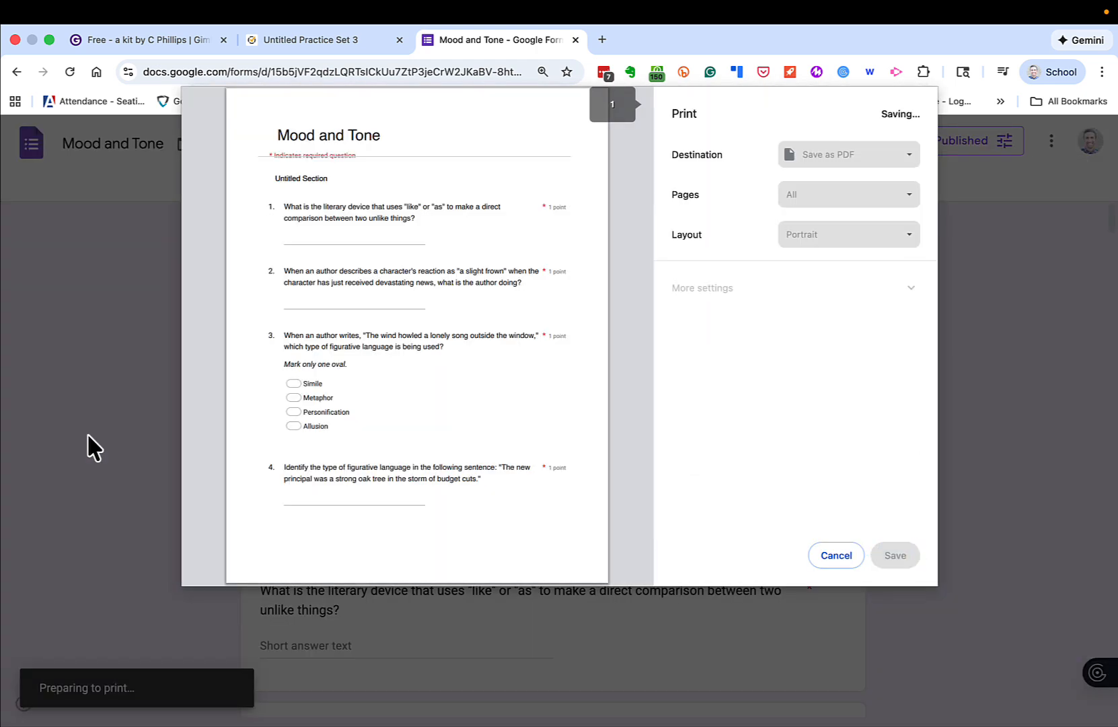
{"action": "key", "text": "Return"}
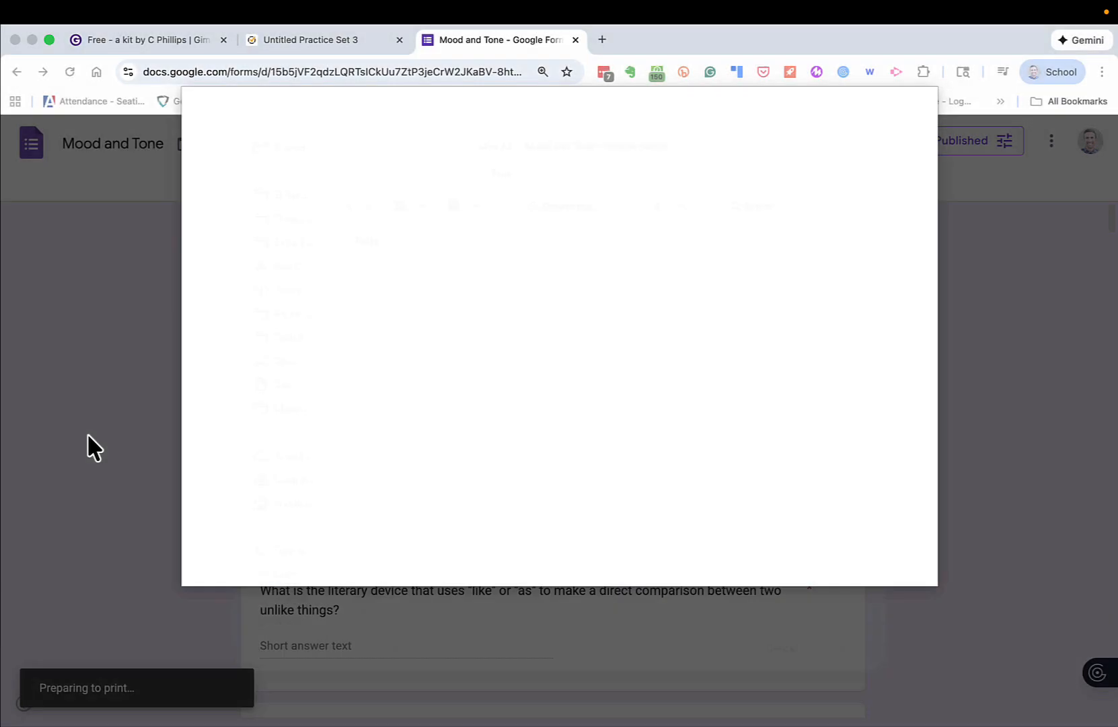
- Open ChatGPT in a new tab and write the prompt "Can you create 30 flashcards to help students review for this quiz?"
{"action": "key", "text": "super+t"}
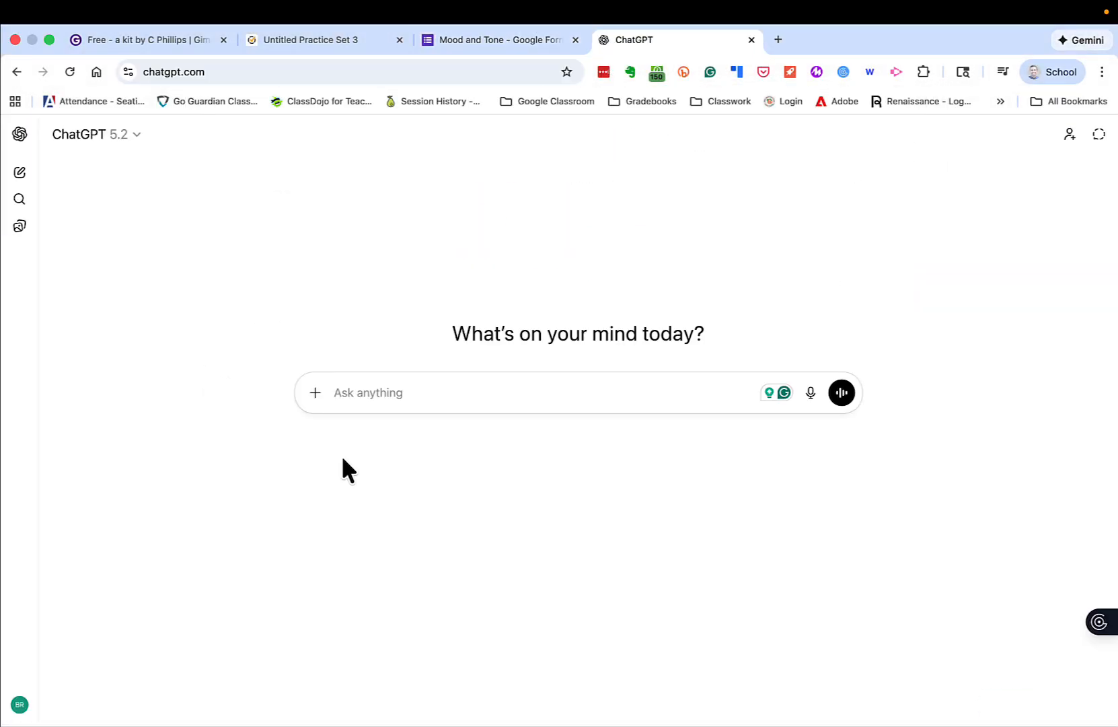
{"action": "left_click", "coordinate": [365, 402]}
{"action": "type", "text": "Can you create "}
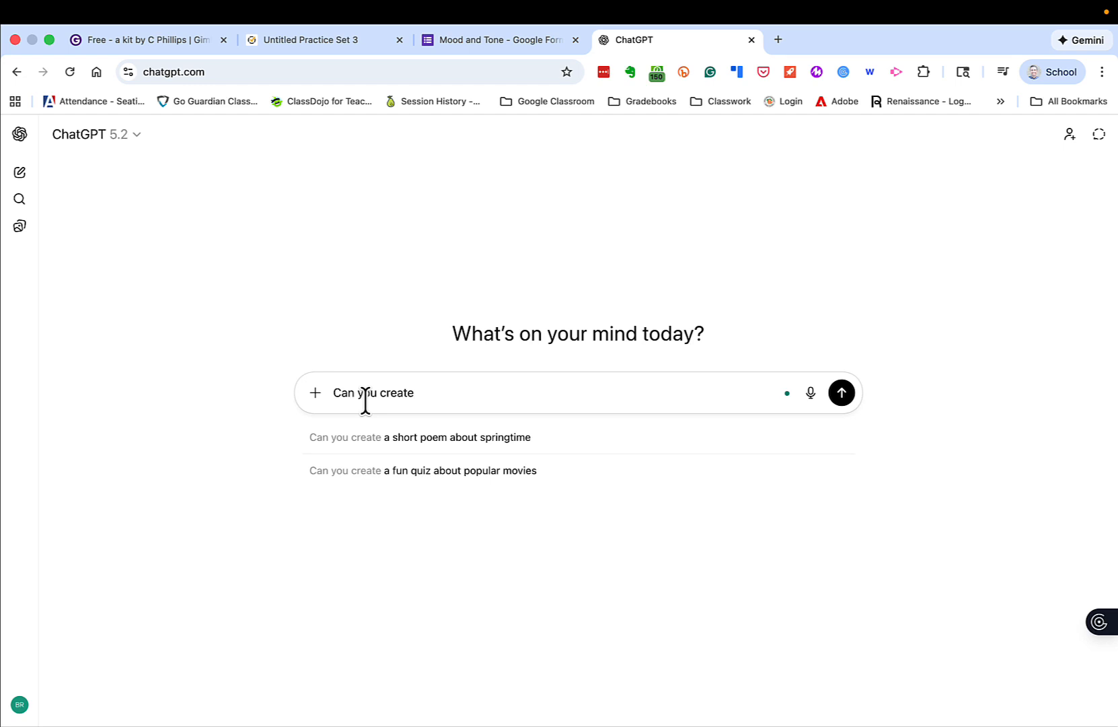
{"action": "type", "text": "30 flashcar"}
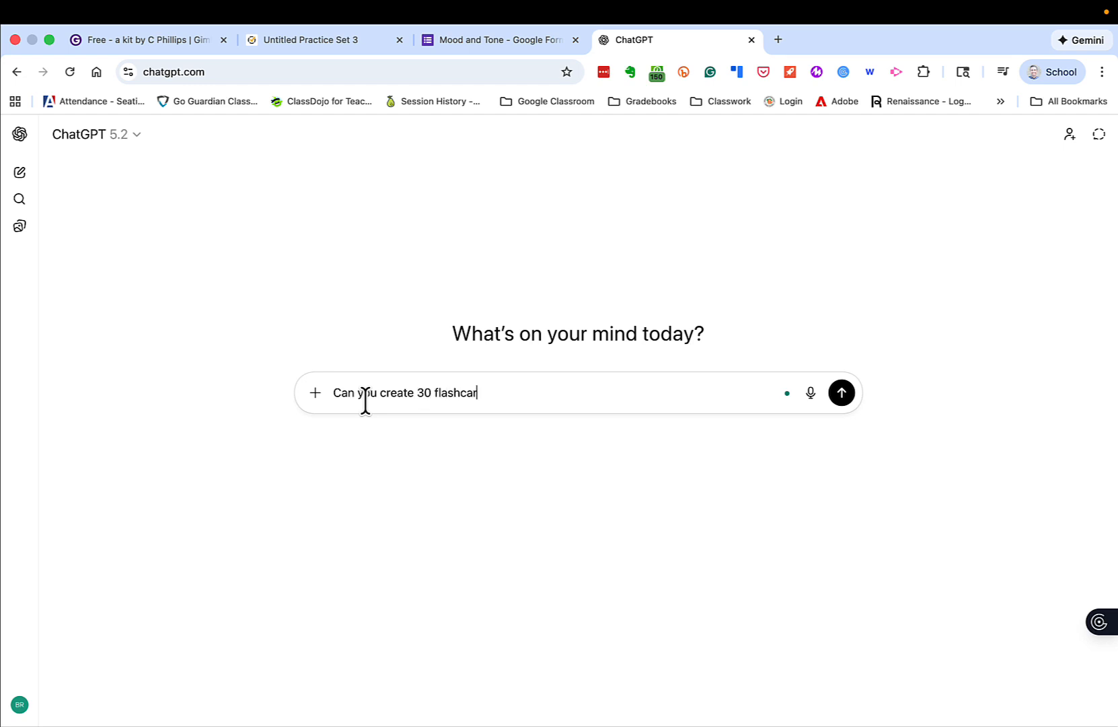
{"action": "type", "text": "ds to help students review "}
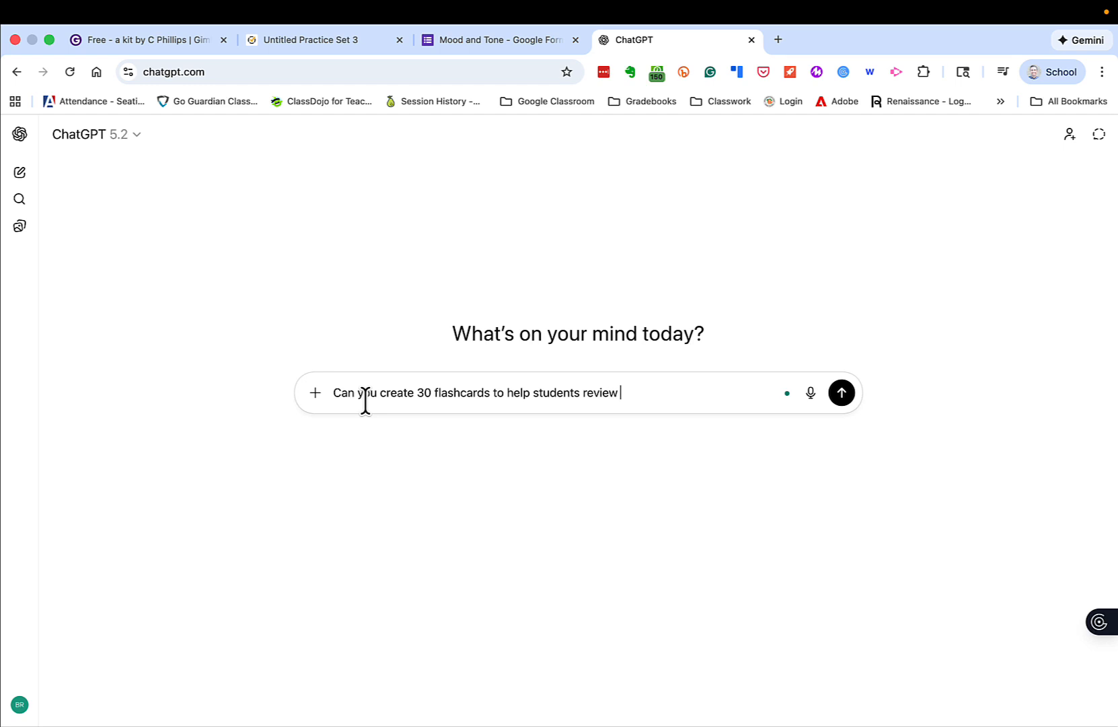
{"action": "type", "text": "for this quiz?"}
- Attach "Mood and Tone - Google Forms.pdf" from the Downloads folder to the flashcard prompt
{"action": "left_click", "coordinate": [314, 397]}
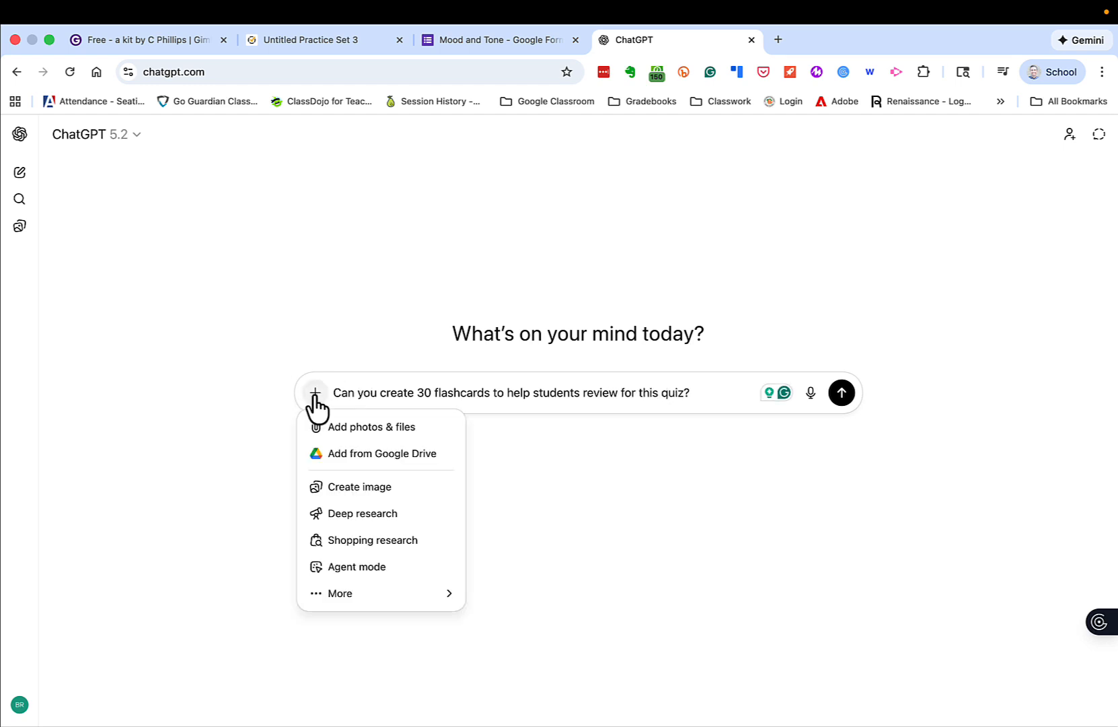
{"action": "left_click", "coordinate": [322, 429]}
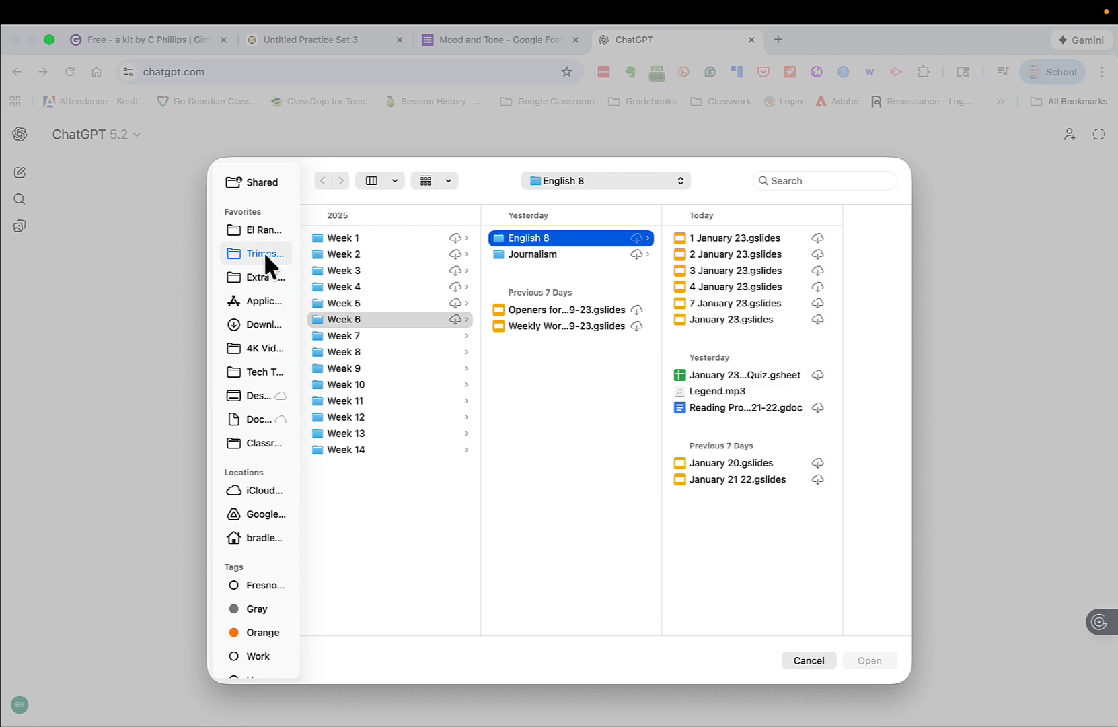
{"action": "left_click", "coordinate": [258, 328]}
{"action": "left_click", "coordinate": [348, 252]}
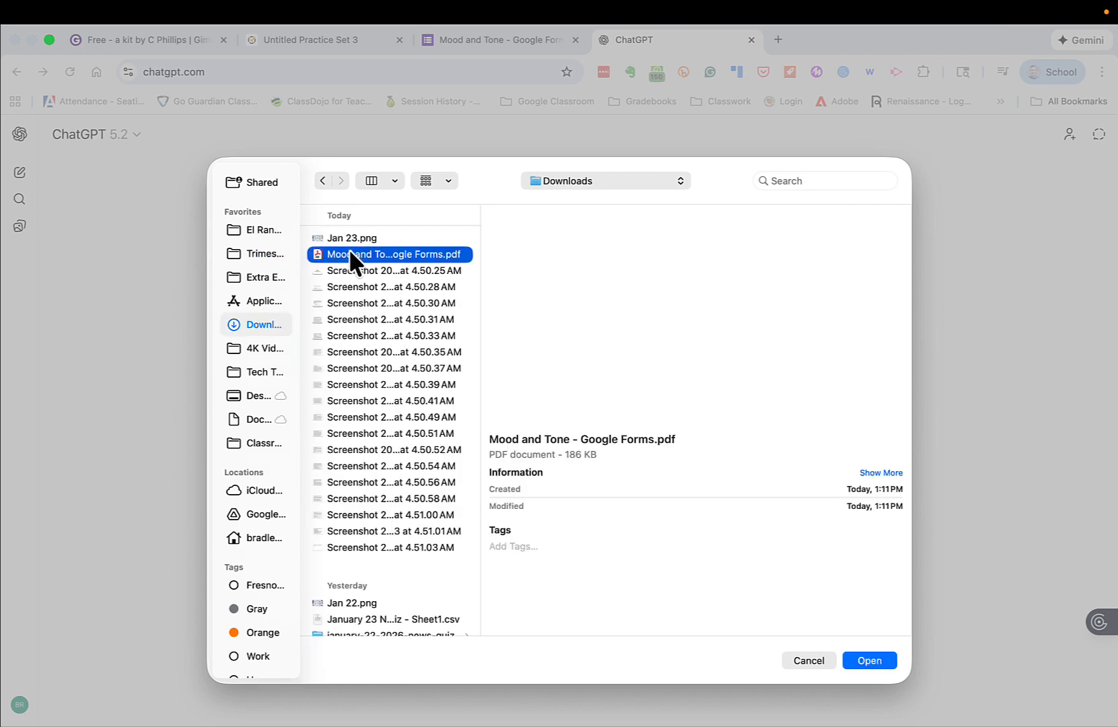
{"action": "double_click", "coordinate": [349, 252]}
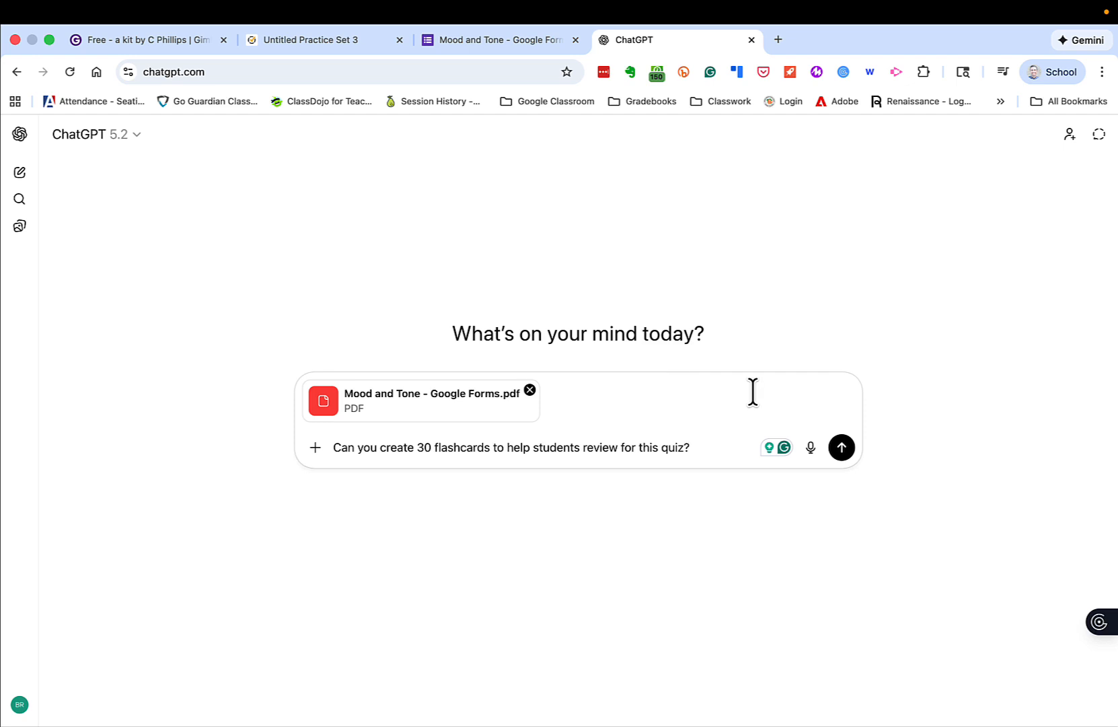
- Send the flashcard request with its PDF and read through the cards in the reply
{"action": "left_click", "coordinate": [841, 447]}
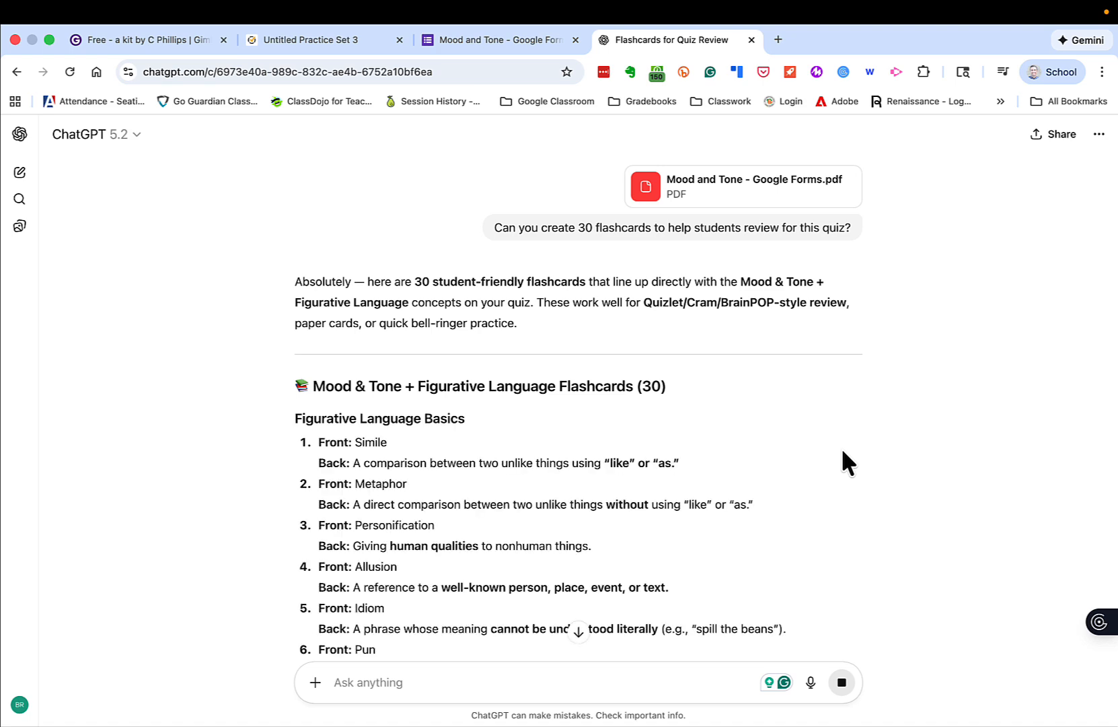
{"action": "scroll", "coordinate": [843, 451], "scroll_direction": "down", "scroll_amount": 5}
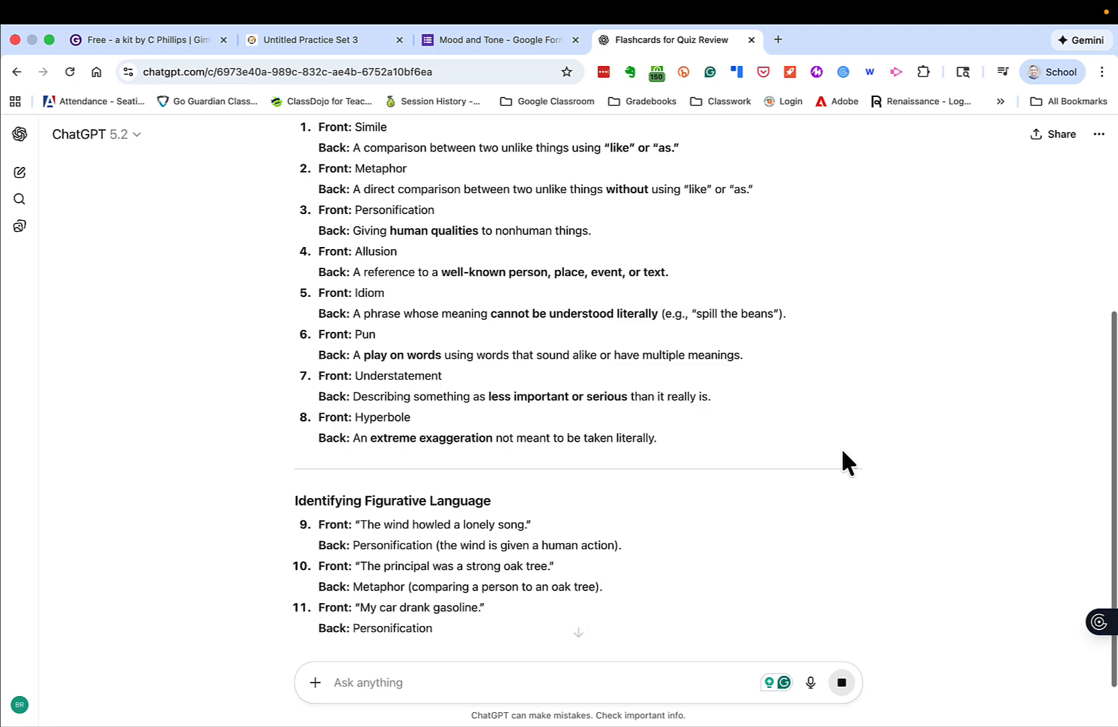
{"action": "scroll", "coordinate": [843, 463], "scroll_direction": "down", "scroll_amount": 7}
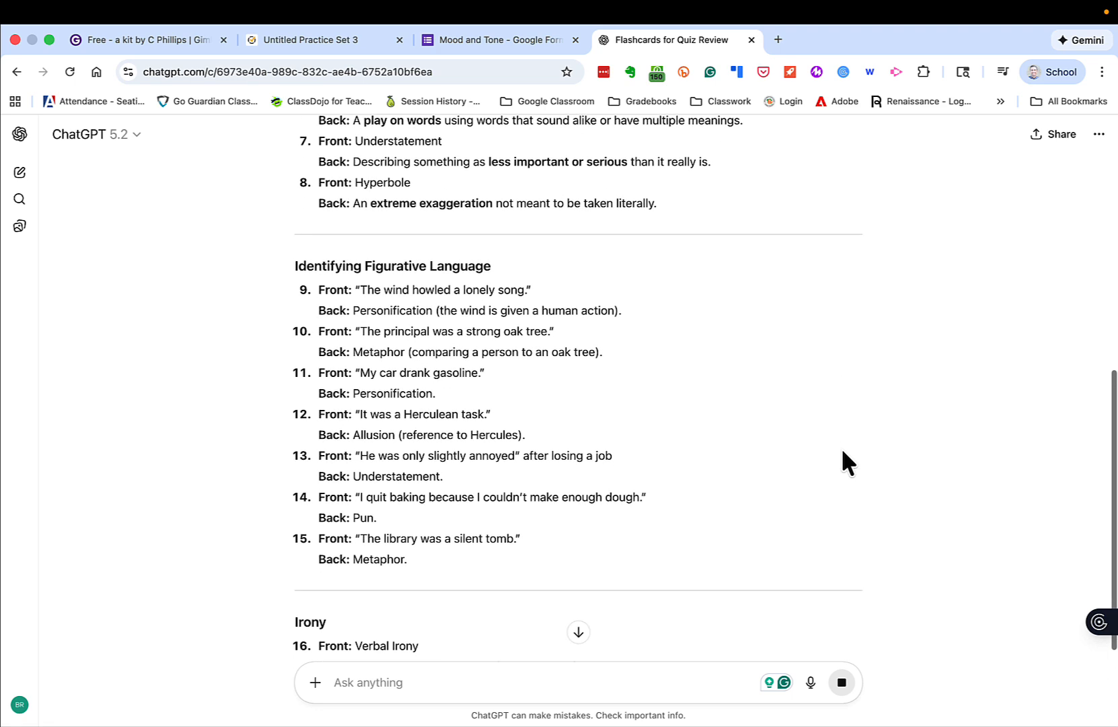
{"action": "scroll", "coordinate": [843, 462], "scroll_direction": "down", "scroll_amount": 1}
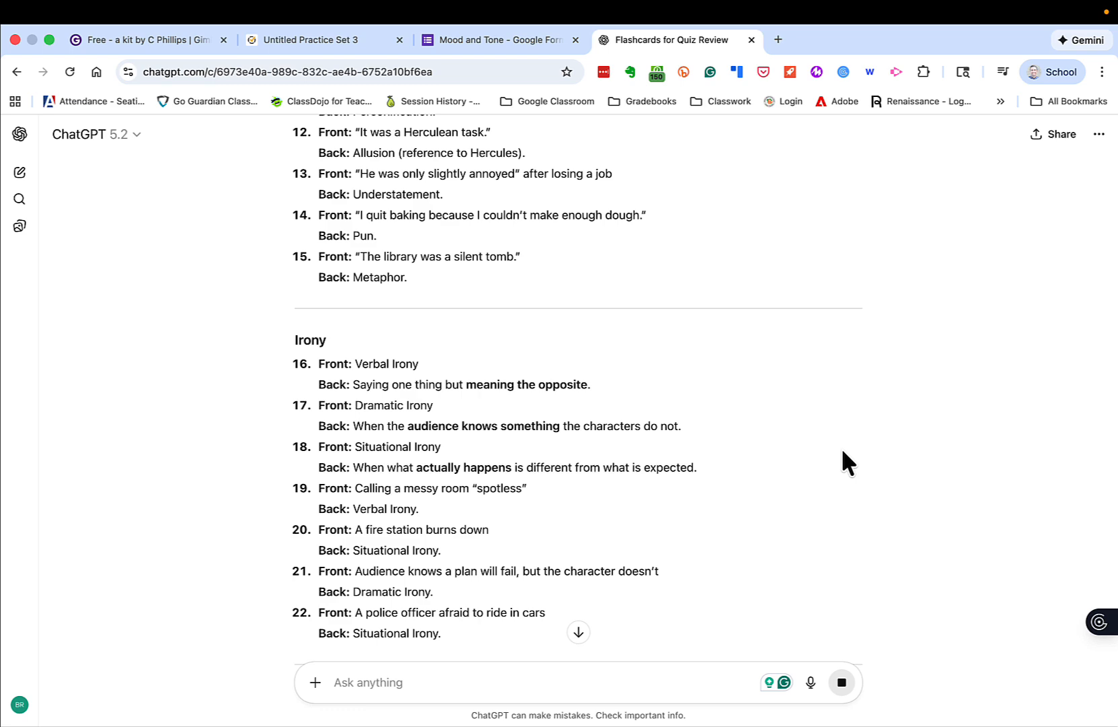
- Ask ChatGPT to convert the flashcards into a Google sheet/csv file, with front in one column and back in another
{"action": "scroll", "coordinate": [843, 463], "scroll_direction": "down", "scroll_amount": 9}
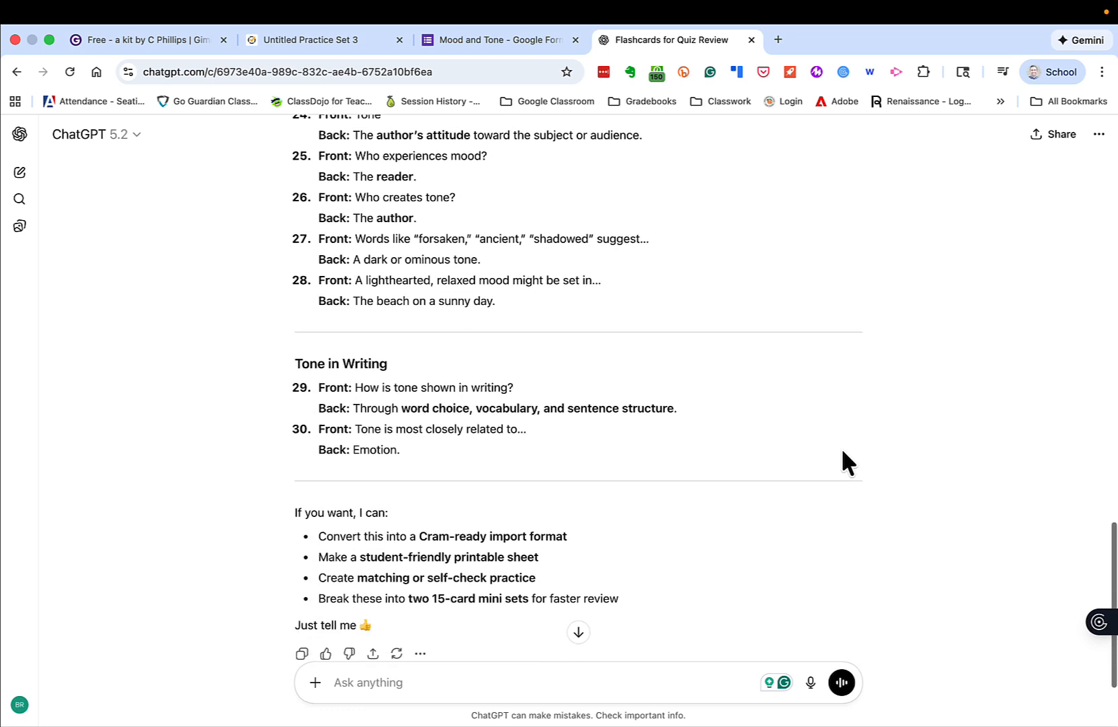
{"action": "scroll", "coordinate": [843, 463], "scroll_direction": "down", "scroll_amount": 1}
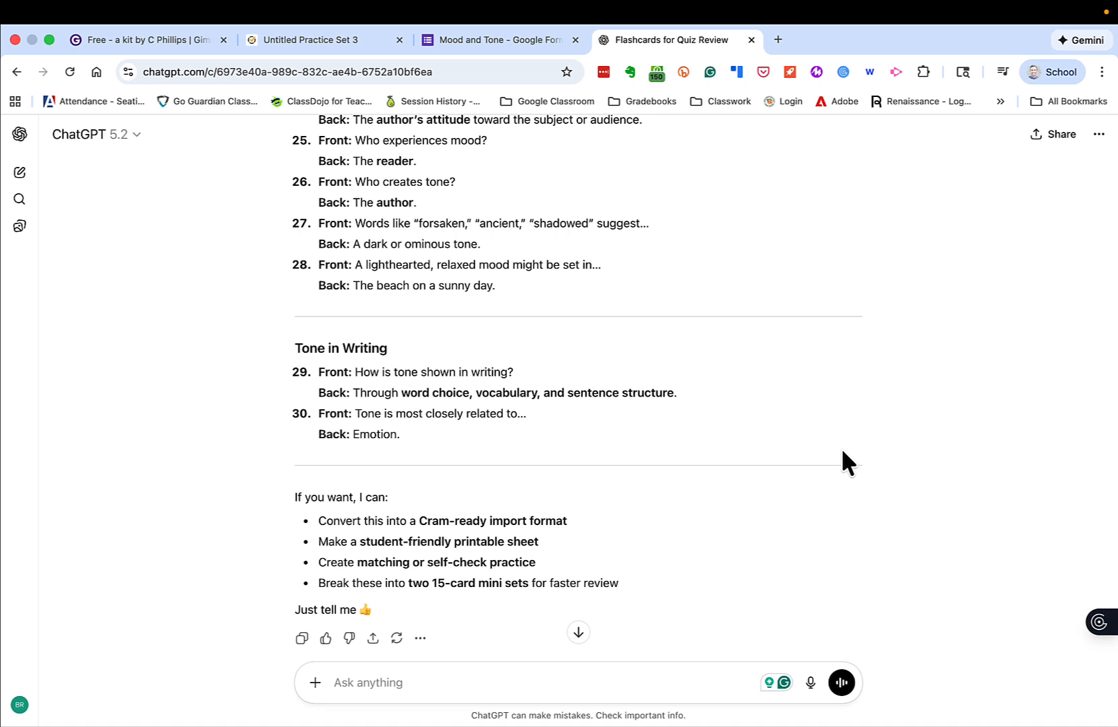
{"action": "left_click", "coordinate": [664, 670]}
{"action": "type", "text": "Co"}
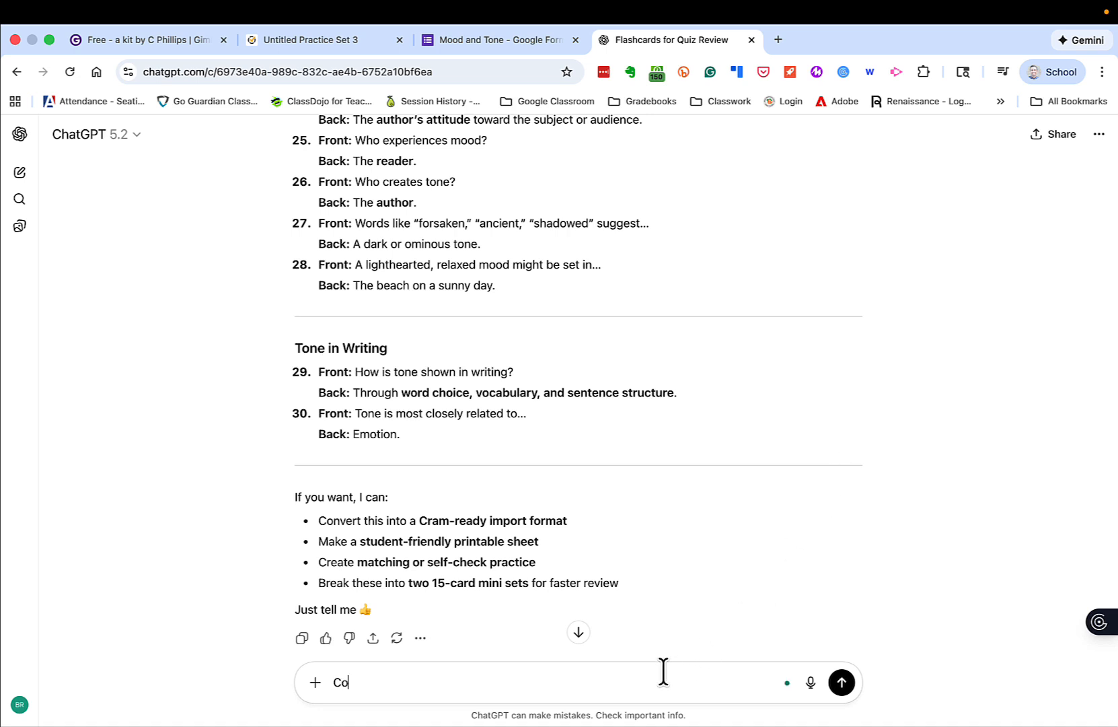
{"action": "type", "text": "vnert into a Google sheet/csv file, with words"}
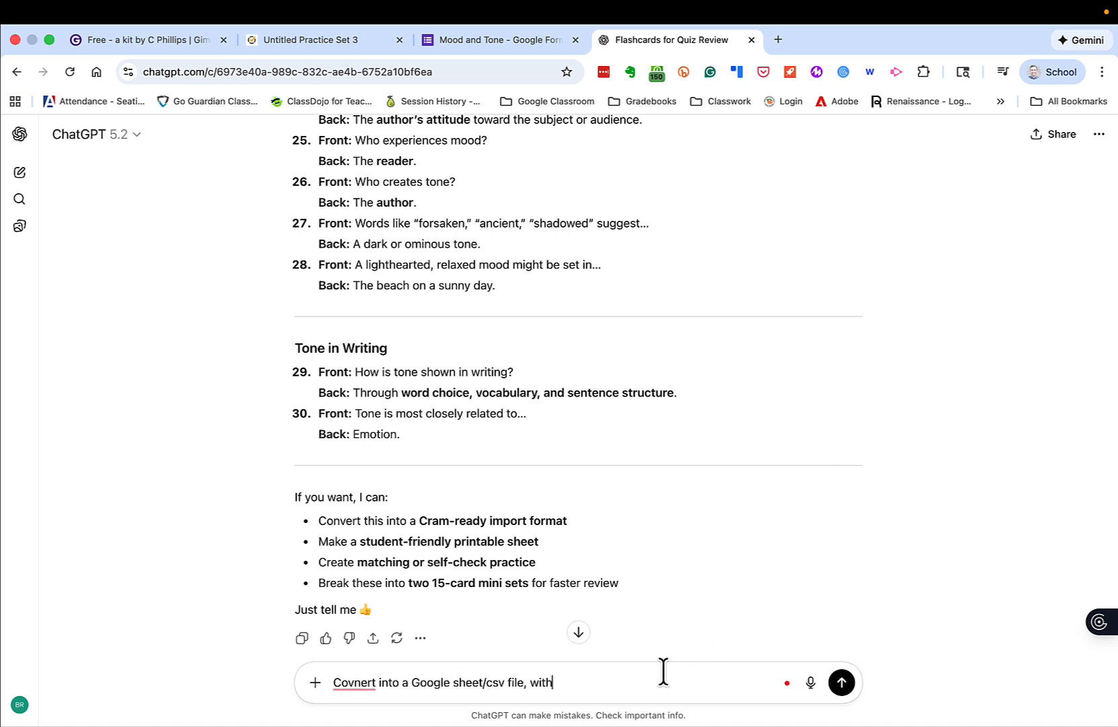
{"action": "key", "text": "BackSpace"}
{"action": "key", "text": "BackSpace"}
{"action": "key", "text": "BackSpace"}
{"action": "key", "text": "BackSpace"}
{"action": "key", "text": "BackSpace"}
{"action": "type", "text": "front in one column and back in another"}
{"action": "key", "text": "Return"}
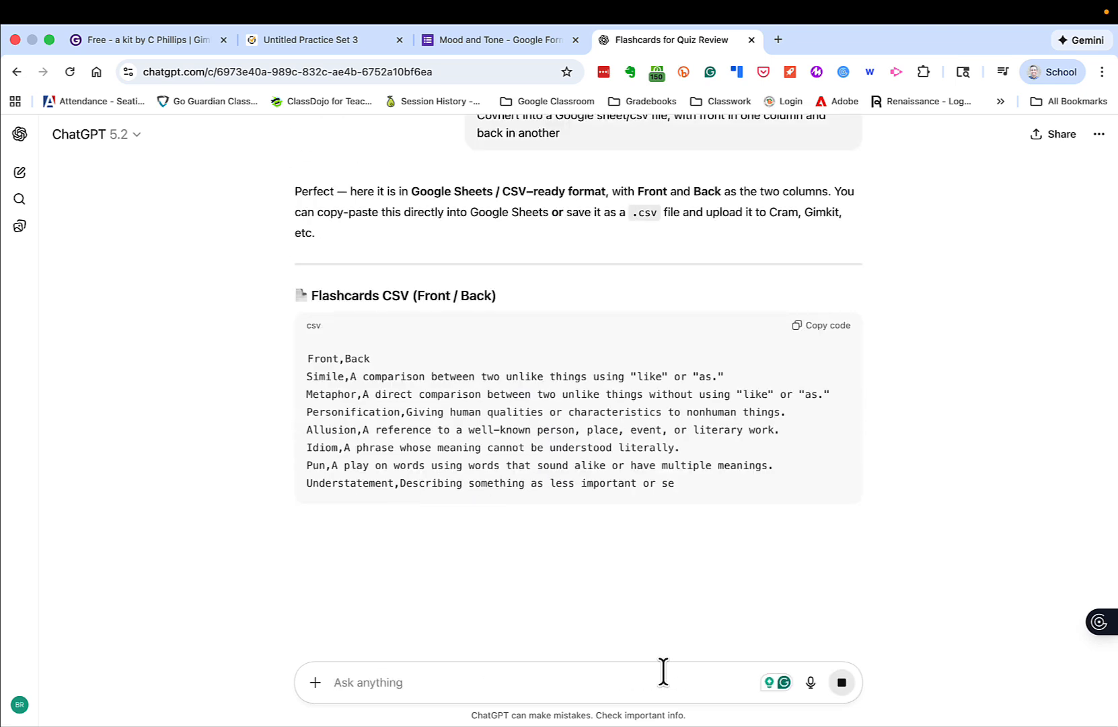
- Review the generated Front/Back flashcard CSV and copy the whole code block
{"action": "scroll", "coordinate": [642, 515], "scroll_direction": "down", "scroll_amount": 3}
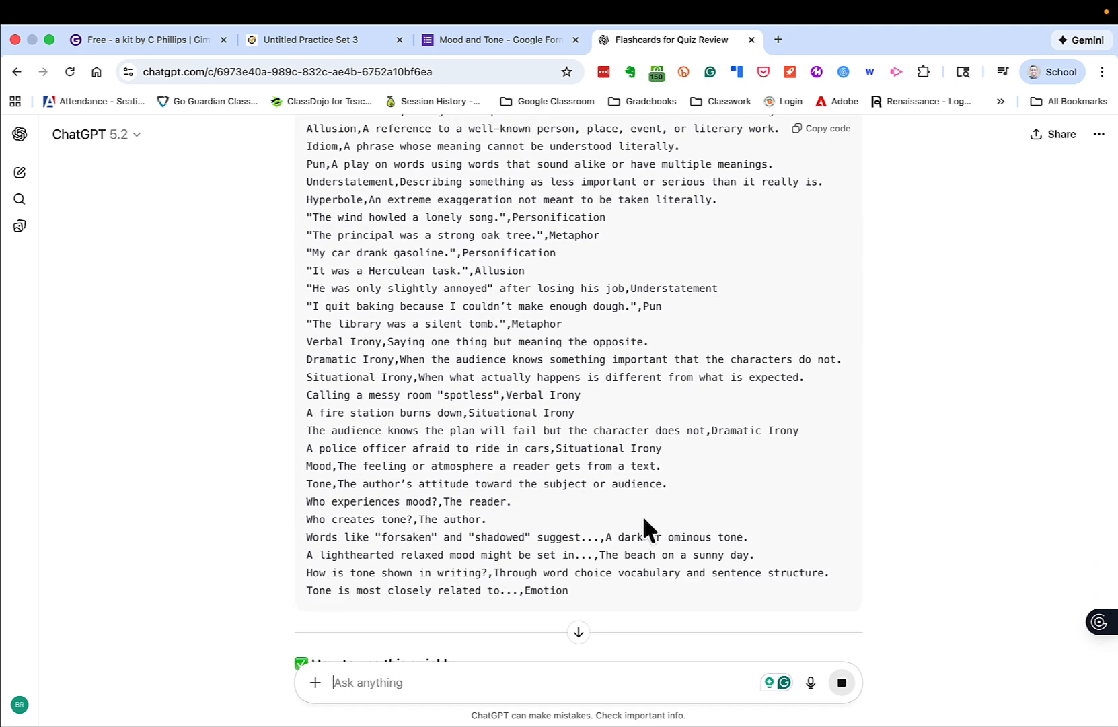
{"action": "scroll", "coordinate": [824, 207], "scroll_direction": "up", "scroll_amount": 3}
{"action": "left_click", "coordinate": [805, 232]}
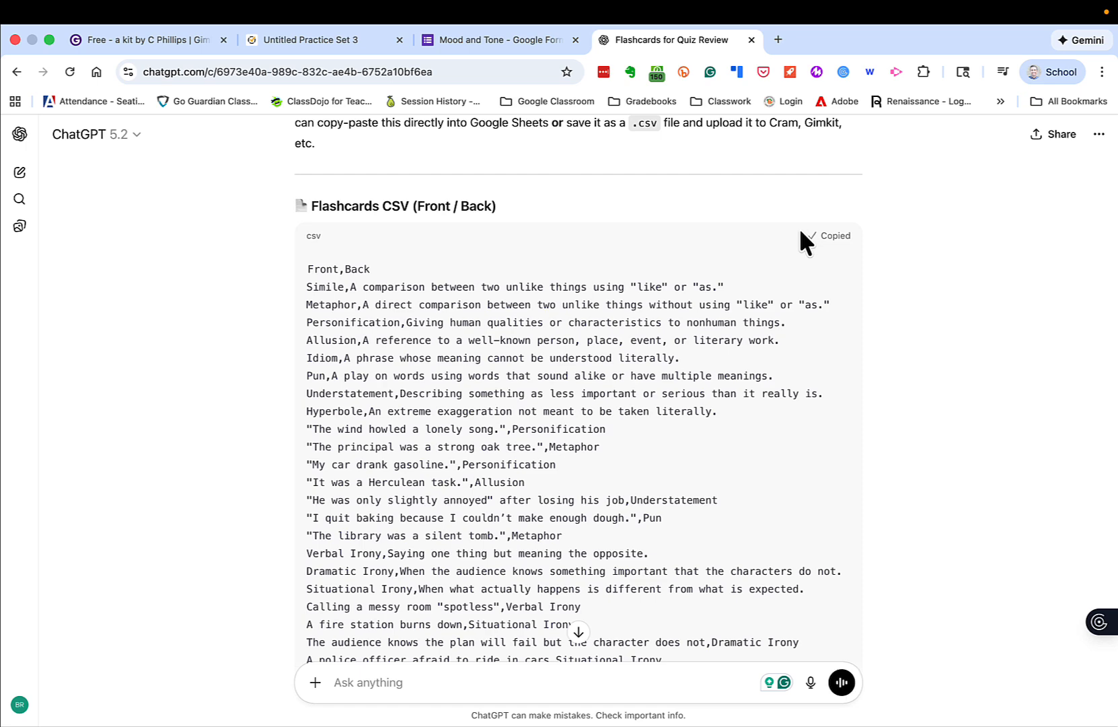
- Switch to Formative, start a new practice set by import, and import the copied CSV beginning at the first Front field
{"action": "left_click", "coordinate": [289, 41]}
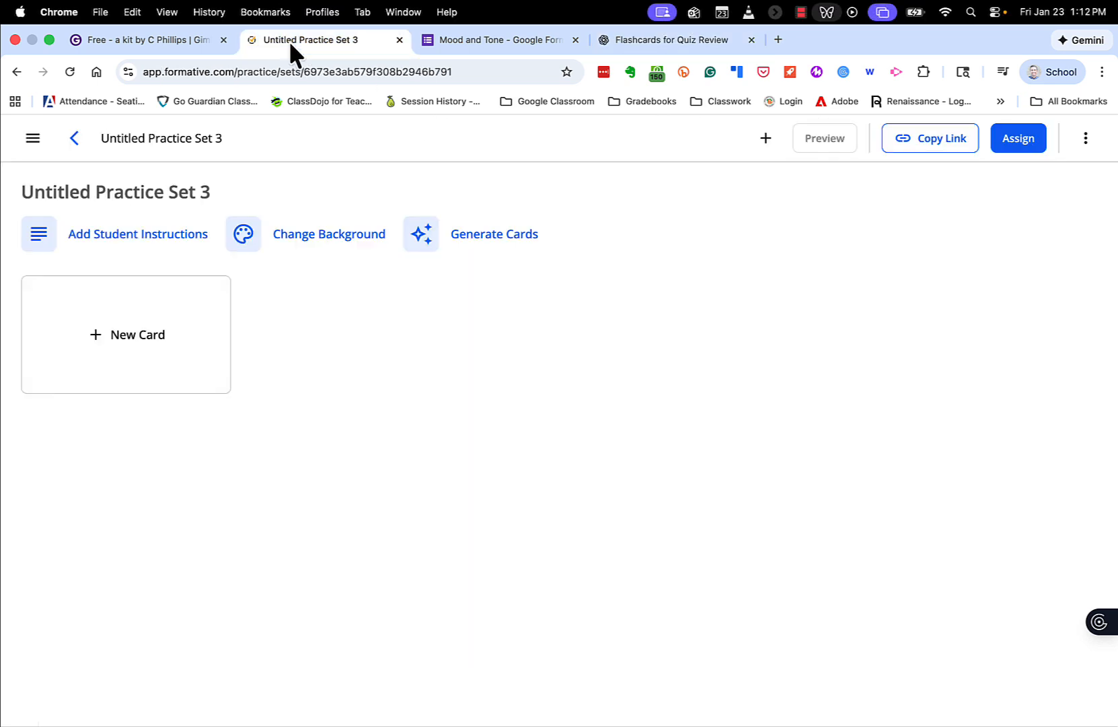
{"action": "left_click", "coordinate": [74, 139]}
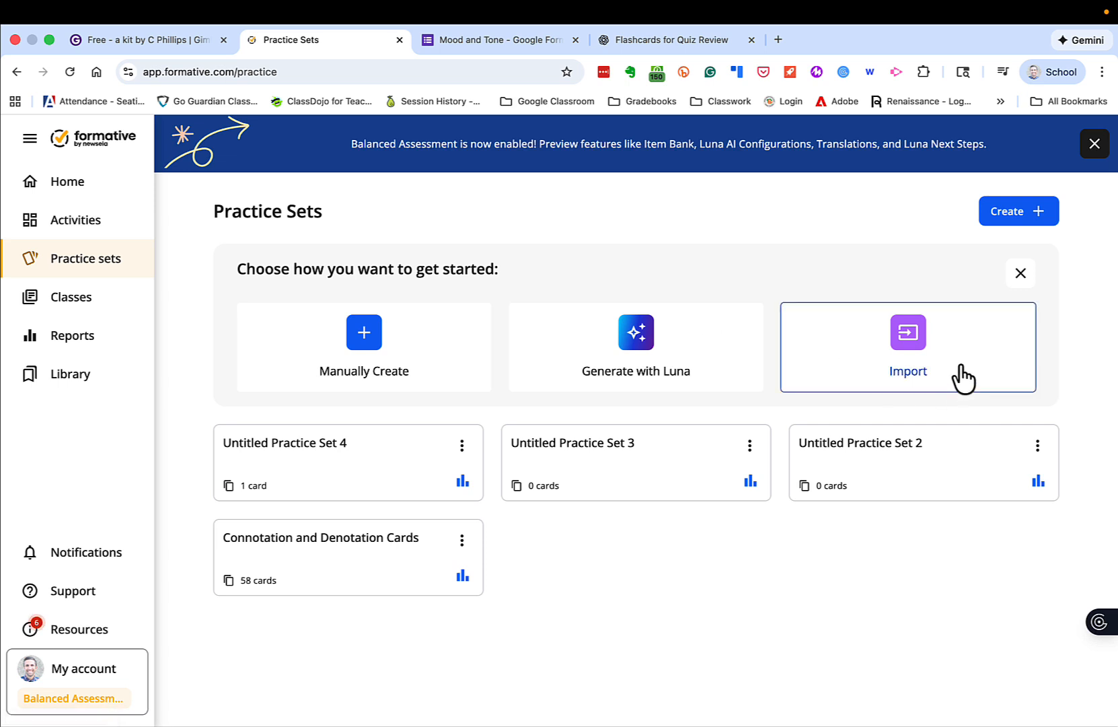
{"action": "left_click", "coordinate": [901, 377]}
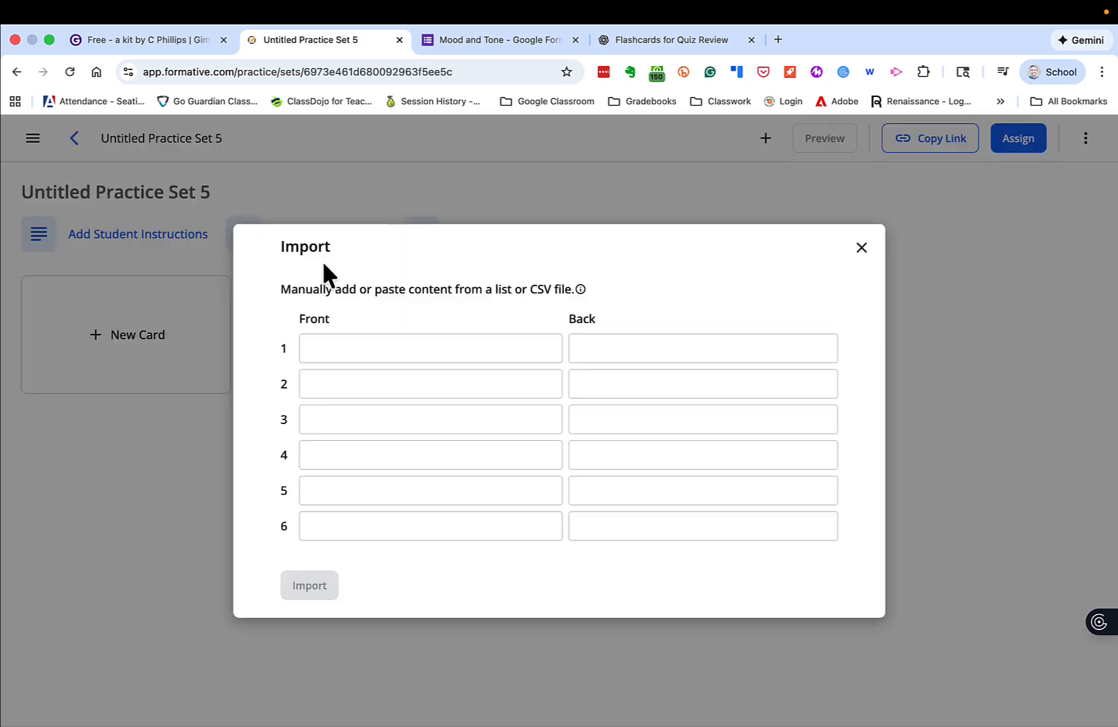
{"action": "left_click", "coordinate": [387, 341]}
{"action": "key", "text": "ctrl+v"}
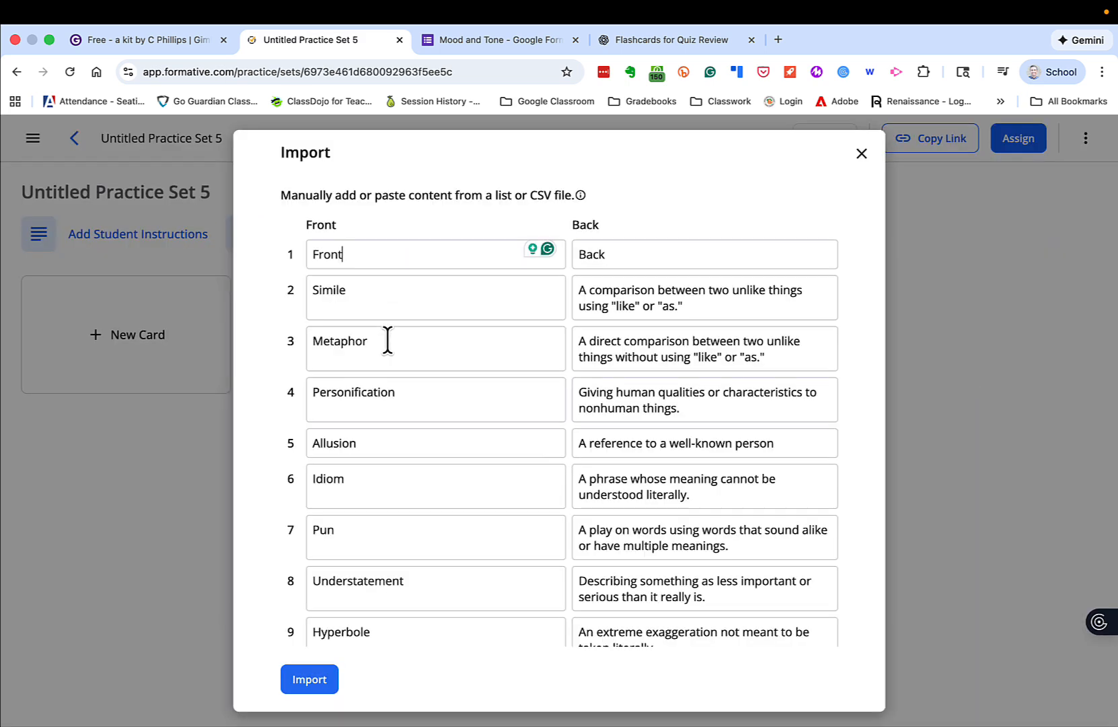
{"action": "left_click", "coordinate": [309, 679]}
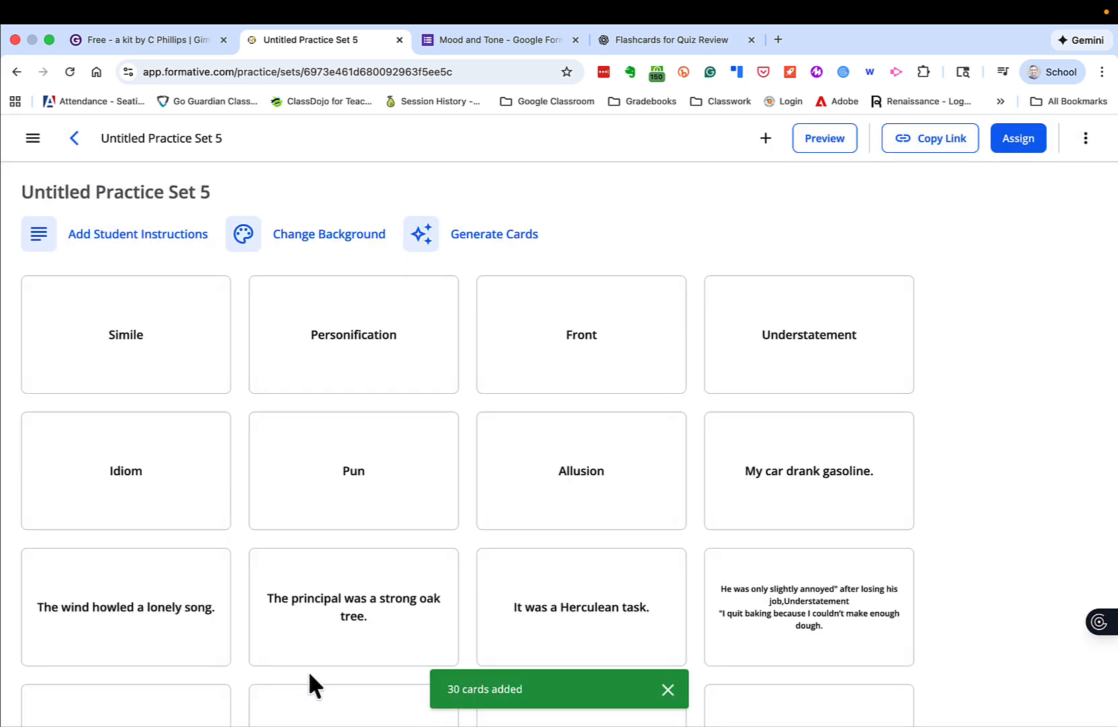
- Look through the imported cards and copy the practice set's shareable link
{"action": "scroll", "coordinate": [336, 592], "scroll_direction": "down", "scroll_amount": 2}
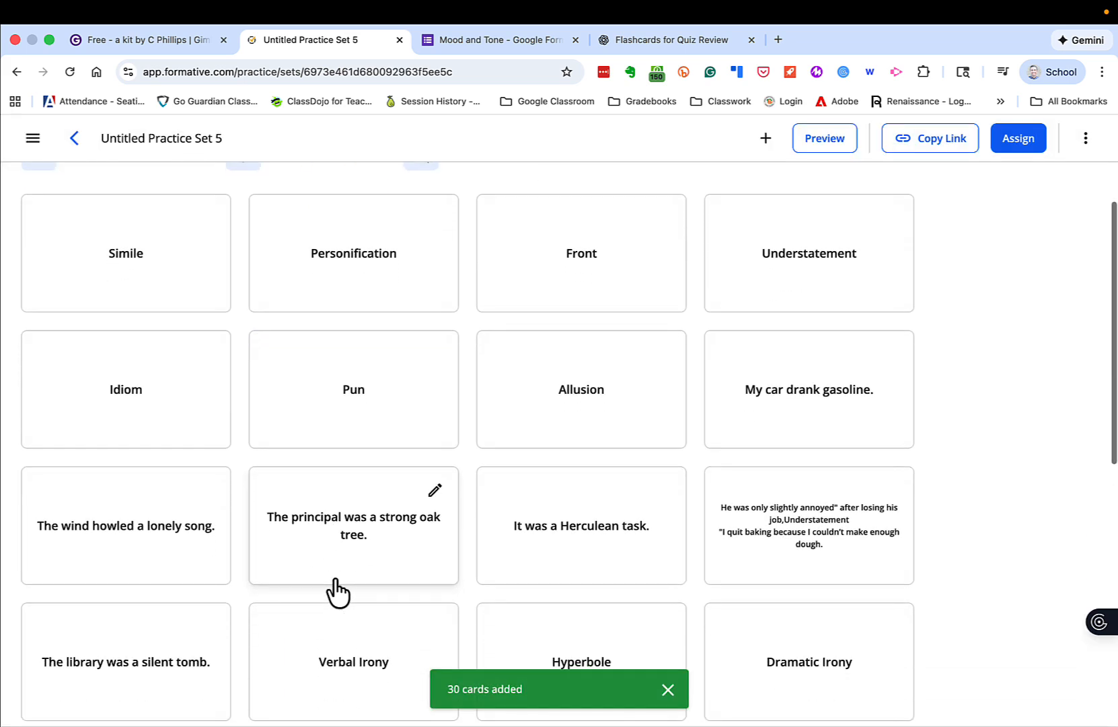
{"action": "scroll", "coordinate": [336, 592], "scroll_direction": "down", "scroll_amount": 12}
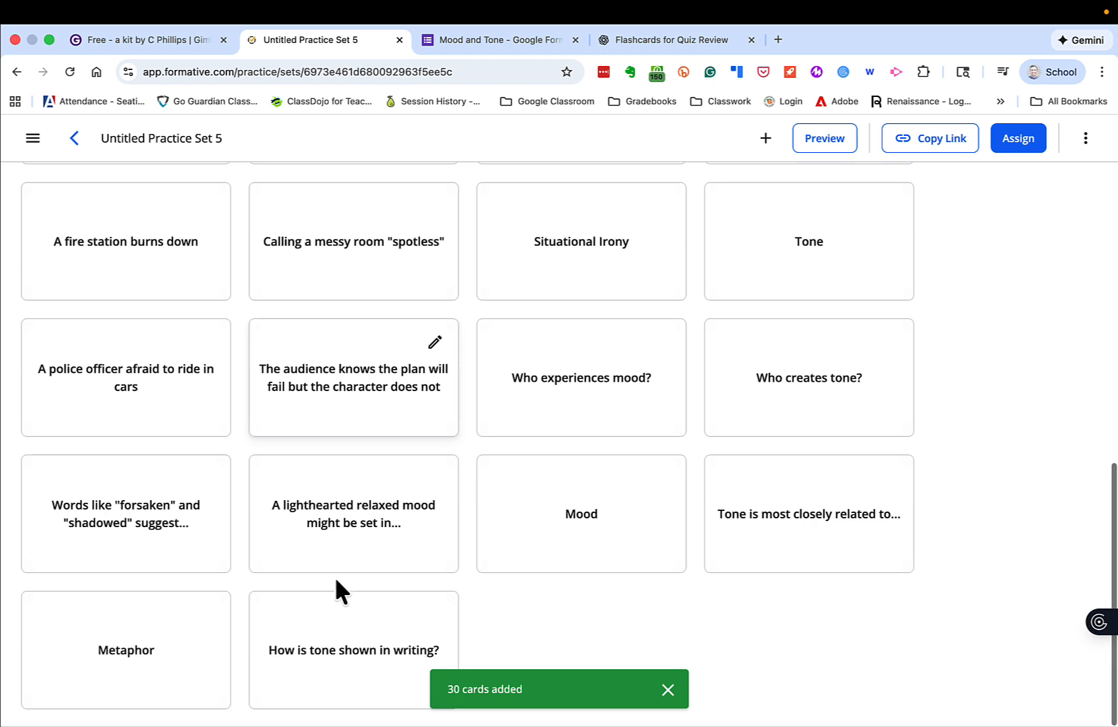
{"action": "left_click", "coordinate": [945, 143]}
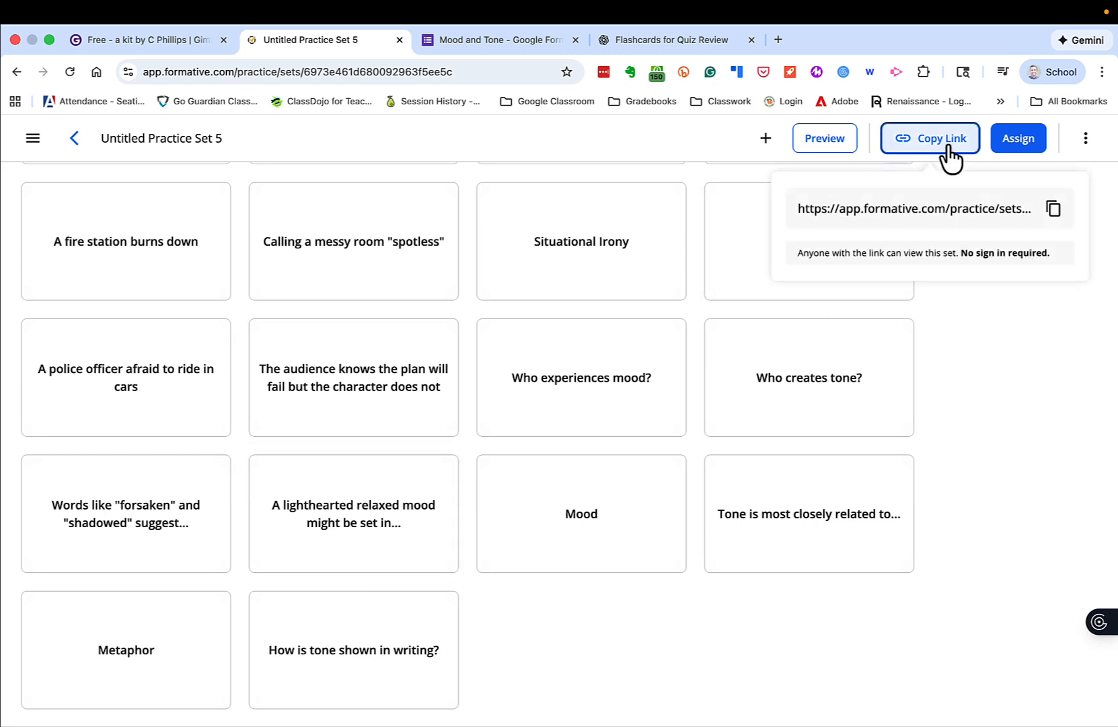
{"action": "left_click", "coordinate": [1049, 213]}
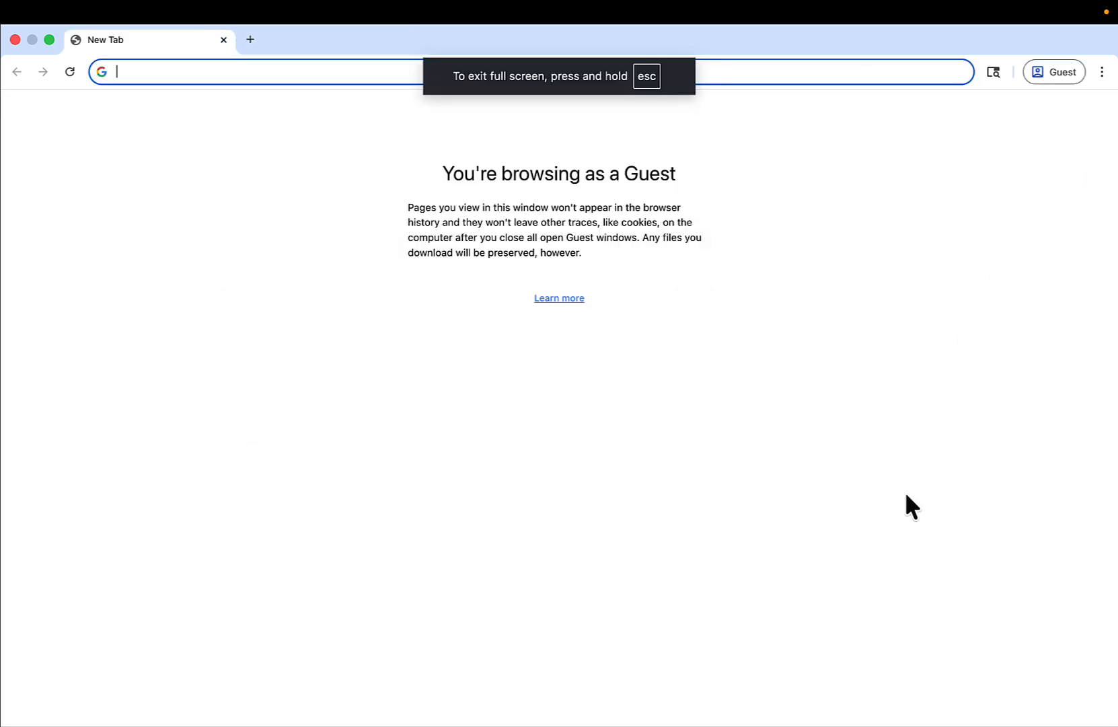
- Open the copied practice set link in a guest browser window, dismiss the practice mode choice and view the cards
{"action": "key", "text": "super+v"}
{"action": "key", "text": "Return"}
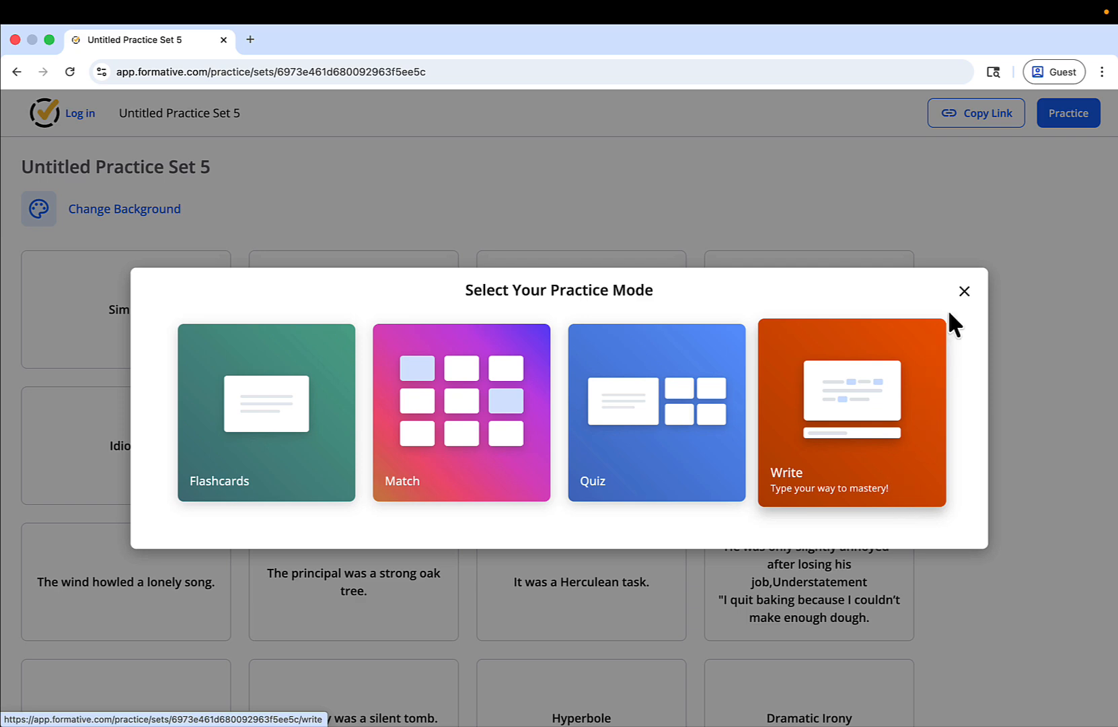
{"action": "left_click", "coordinate": [964, 291]}
{"action": "scroll", "coordinate": [845, 484], "scroll_direction": "down", "scroll_amount": 10}
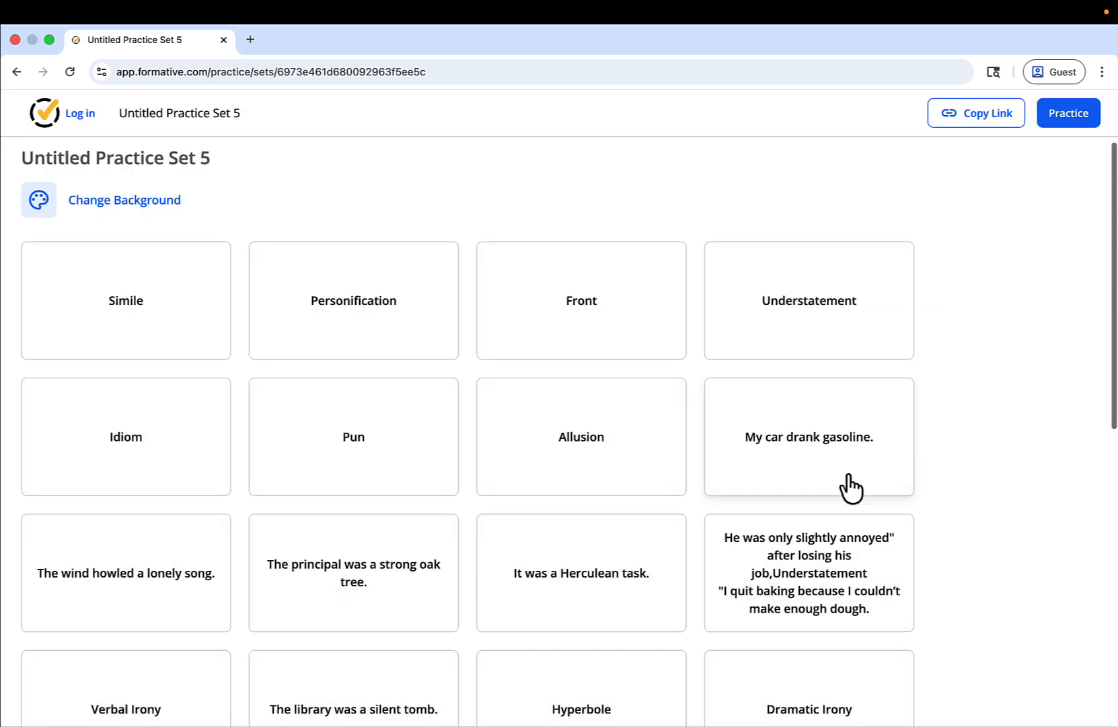